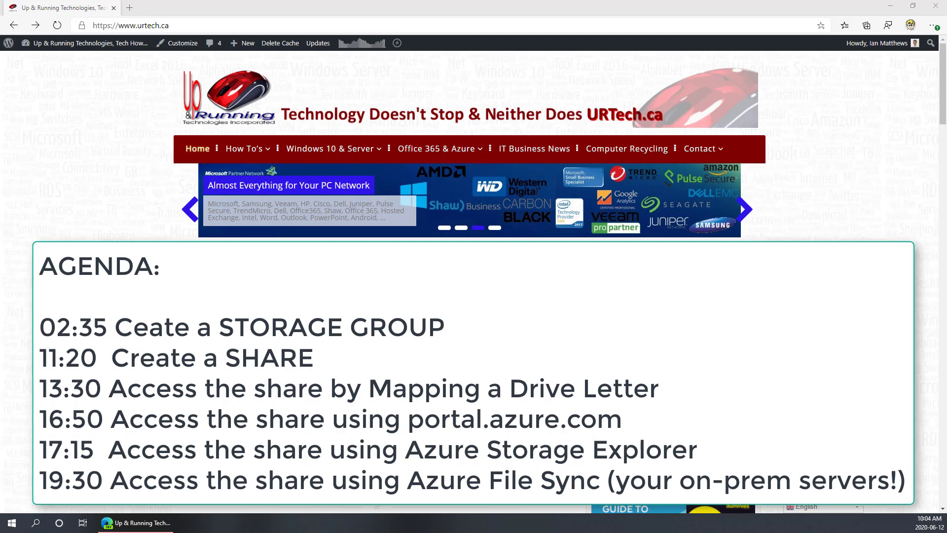
Go to azure.com in the browser
left_click(155, 22)
type("az")
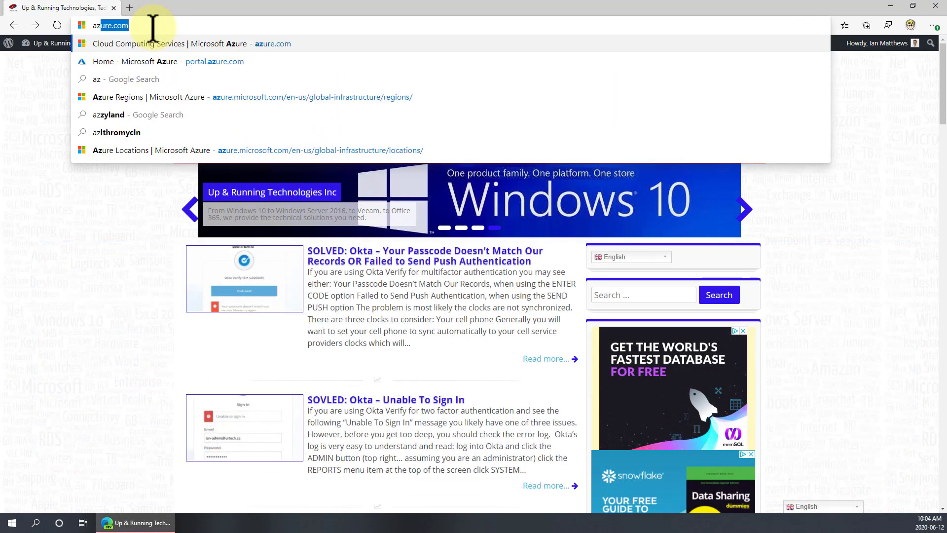
type("ure,cio")
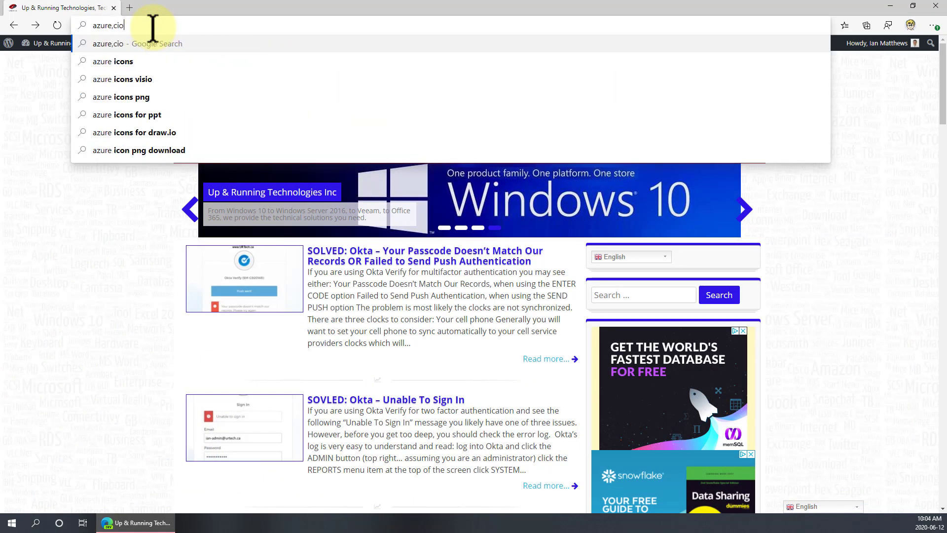
key("BackSpace")
key("BackSpace")
key("BackSpace")
key("BackSpace")
type(".com")
key("Return")
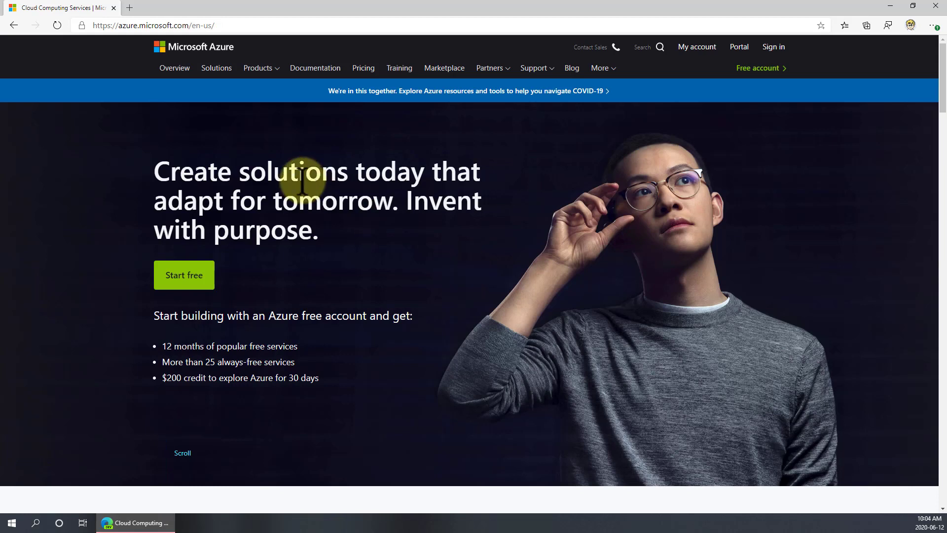
Open the Azure portal at portal.azure.com
left_click(232, 24)
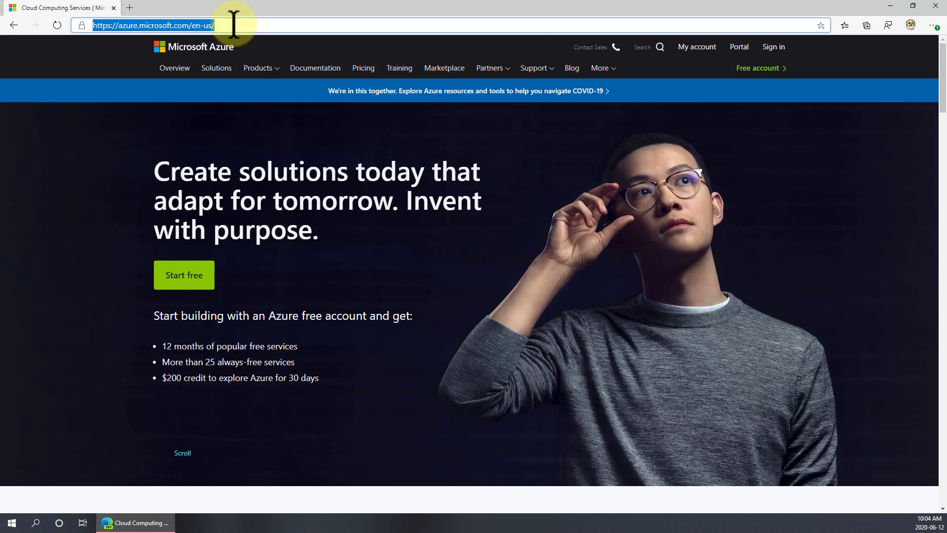
type("portal")
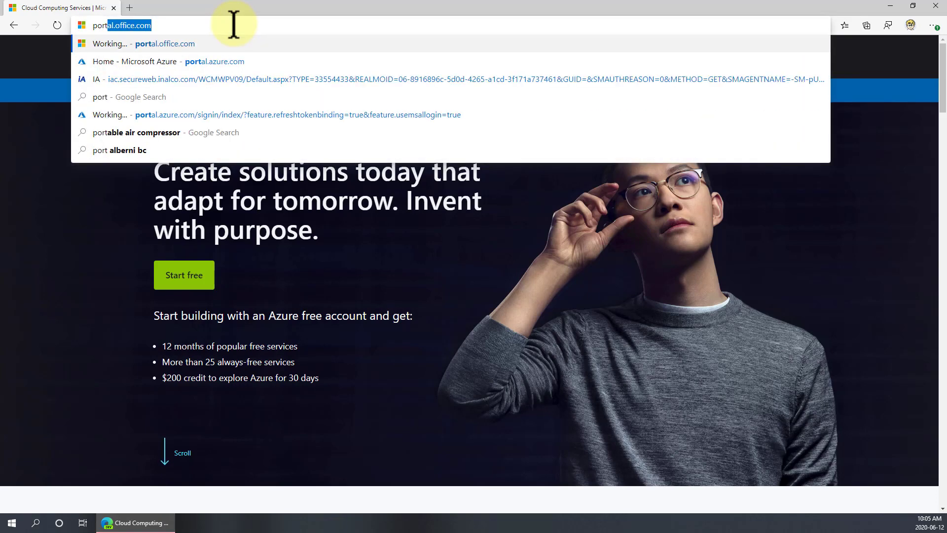
type(".azure.com")
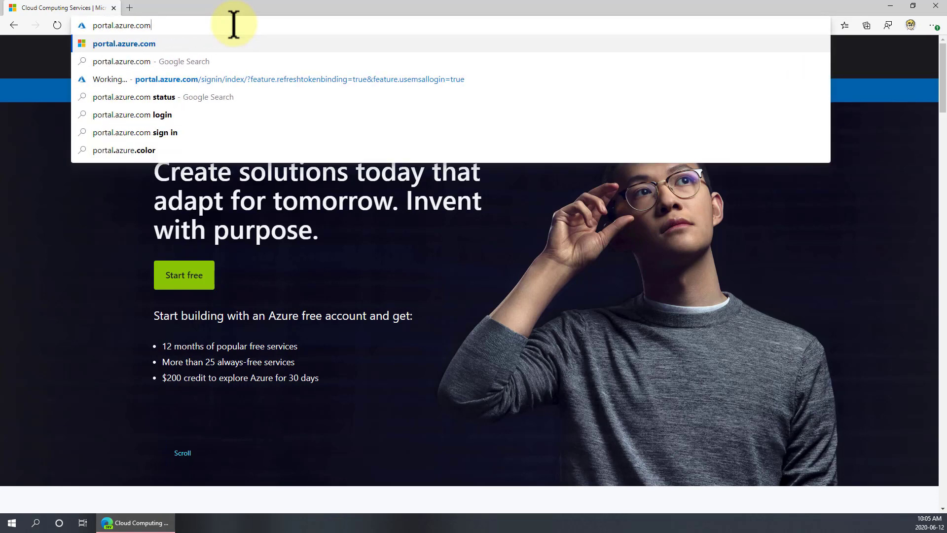
key("Return")
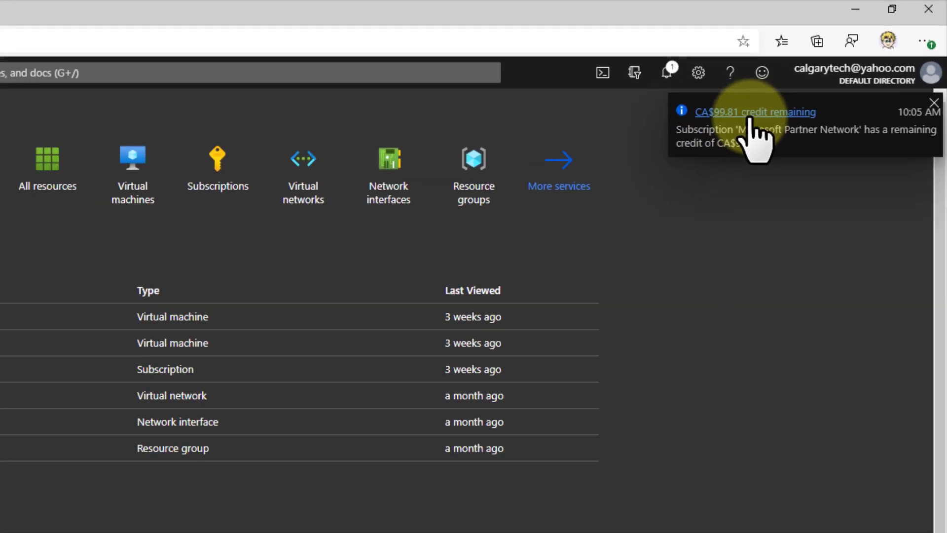
left_click(824, 160)
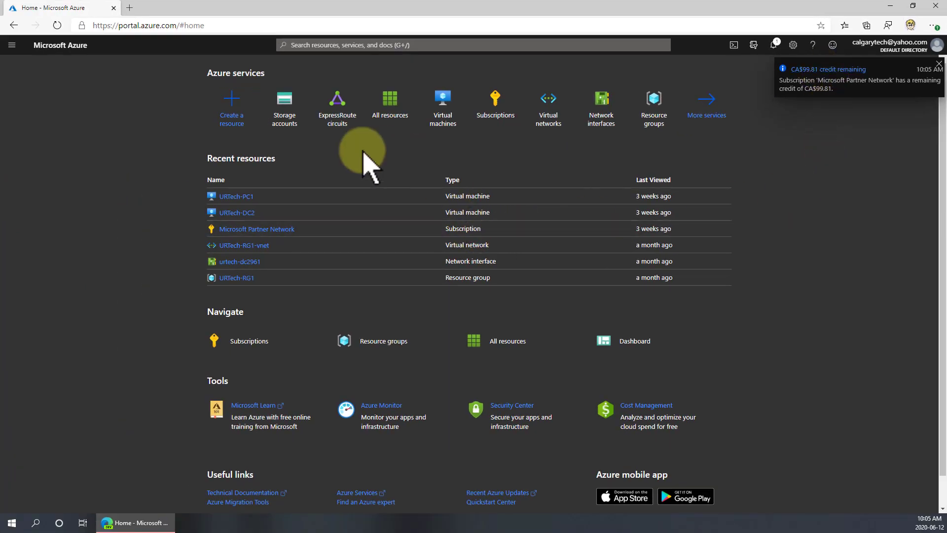
left_click_drag(160, 159, 685, 281)
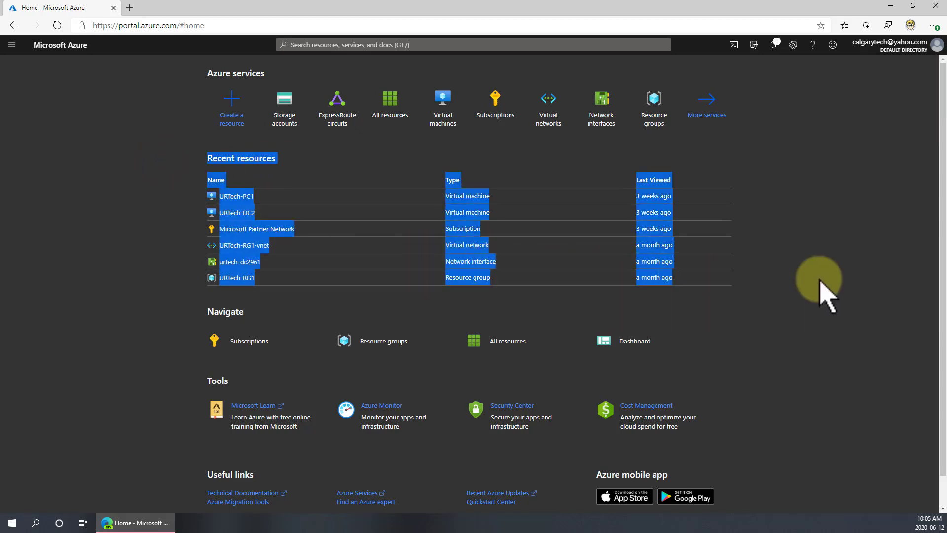
left_click(820, 280)
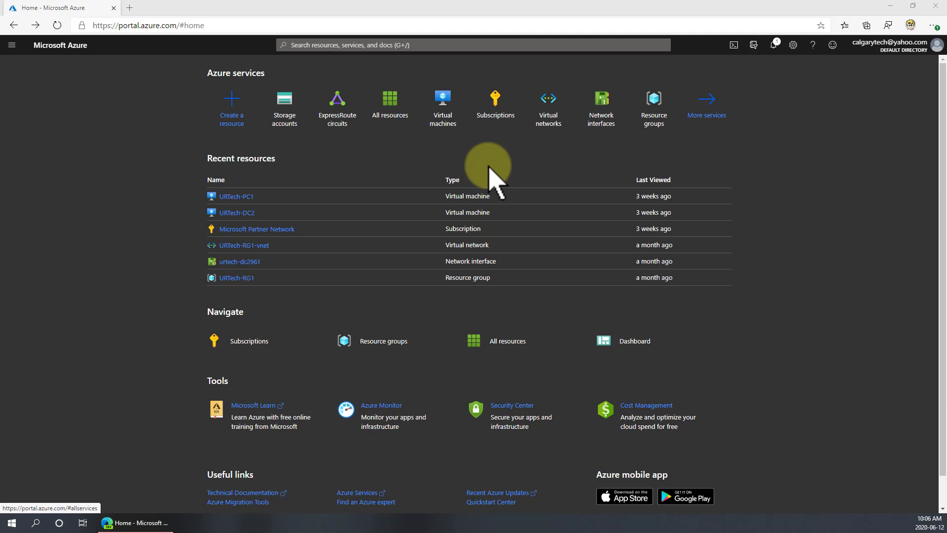
left_click(717, 113)
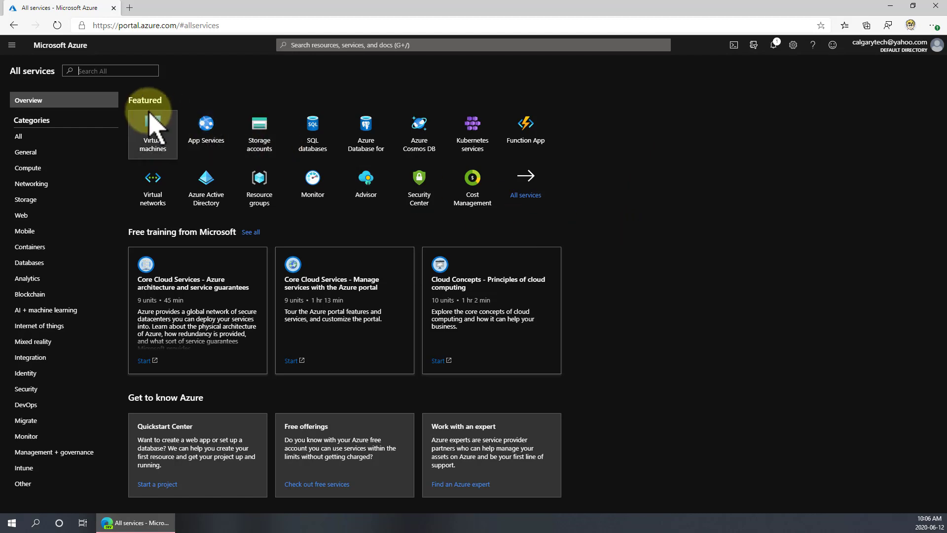
left_click(13, 25)
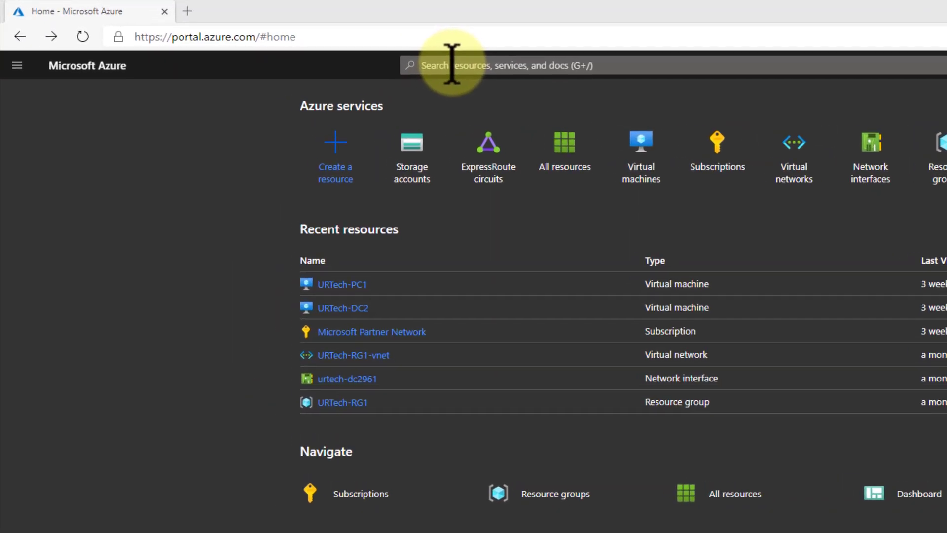
Search the portal for Storage accounts and start adding a new storage account
left_click(457, 65)
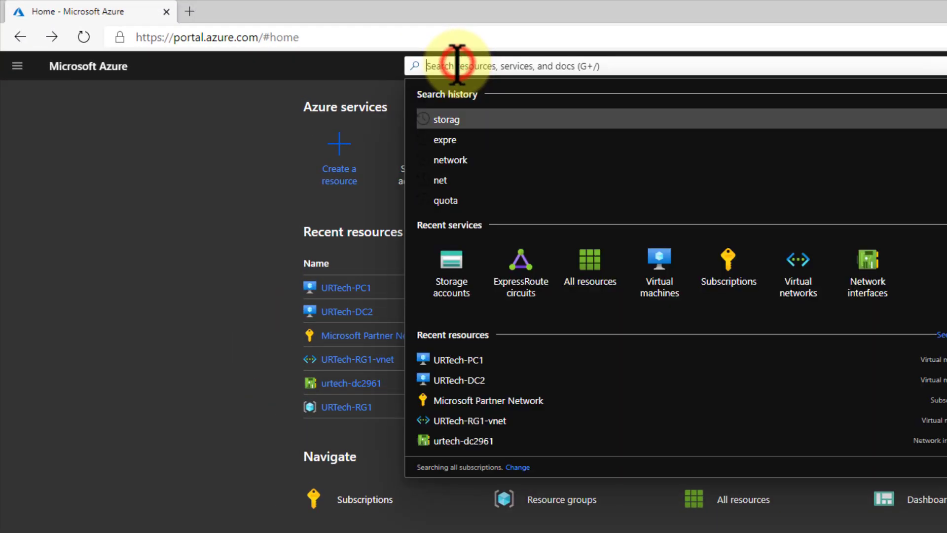
type("sto")
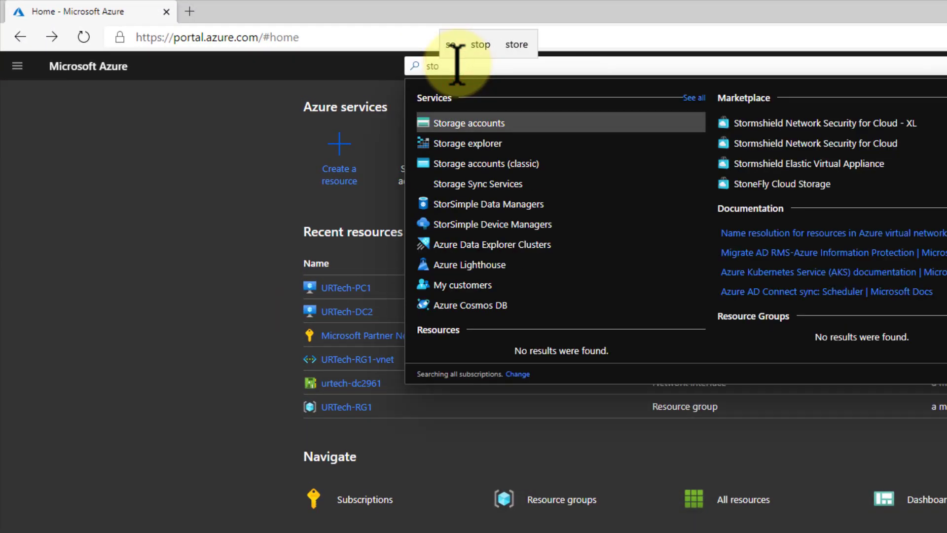
left_click(494, 129)
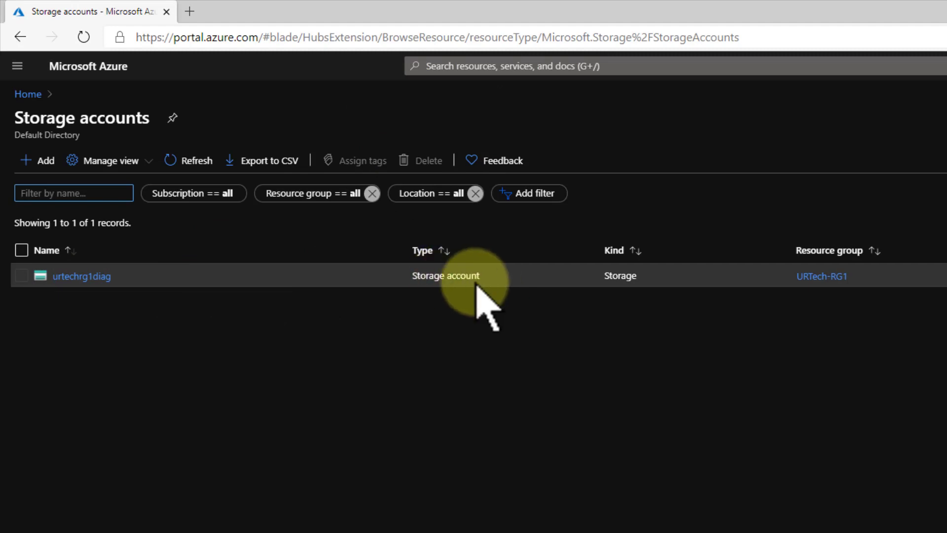
left_click(37, 160)
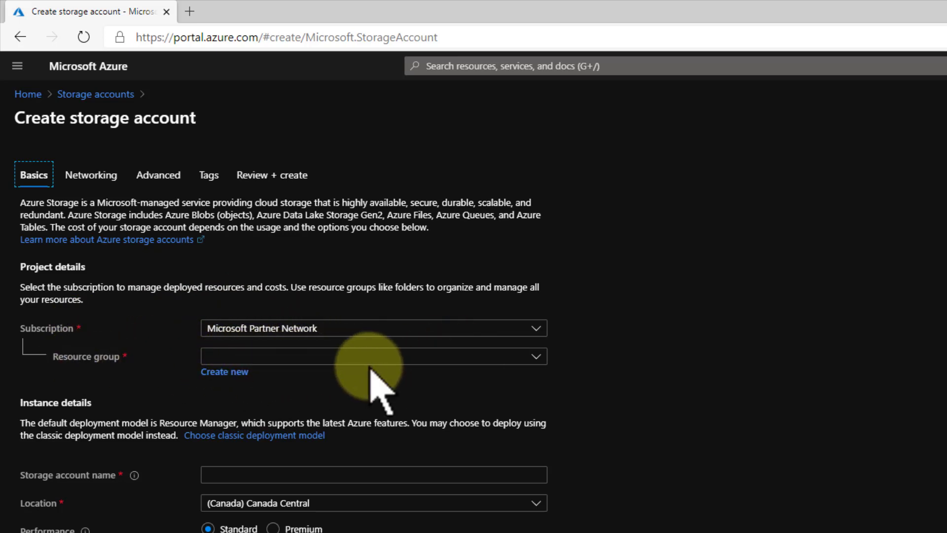
Create a new resource group named demo-rg for the storage account
left_click(534, 357)
left_click(536, 358)
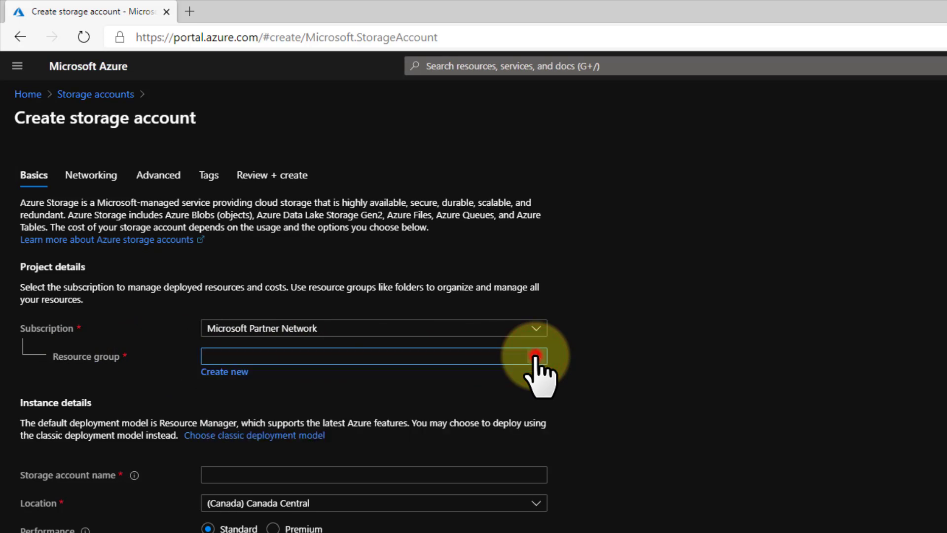
left_click(223, 373)
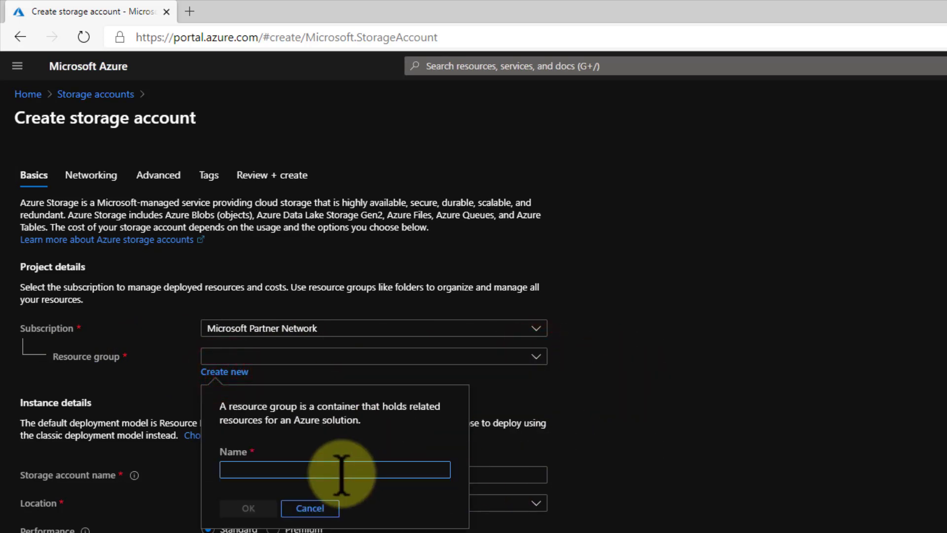
left_click(245, 465)
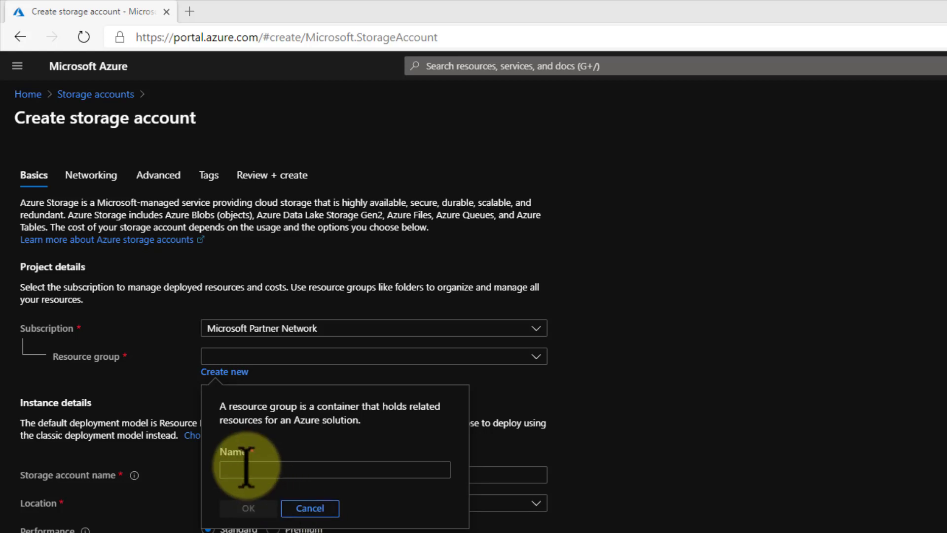
type("dem")
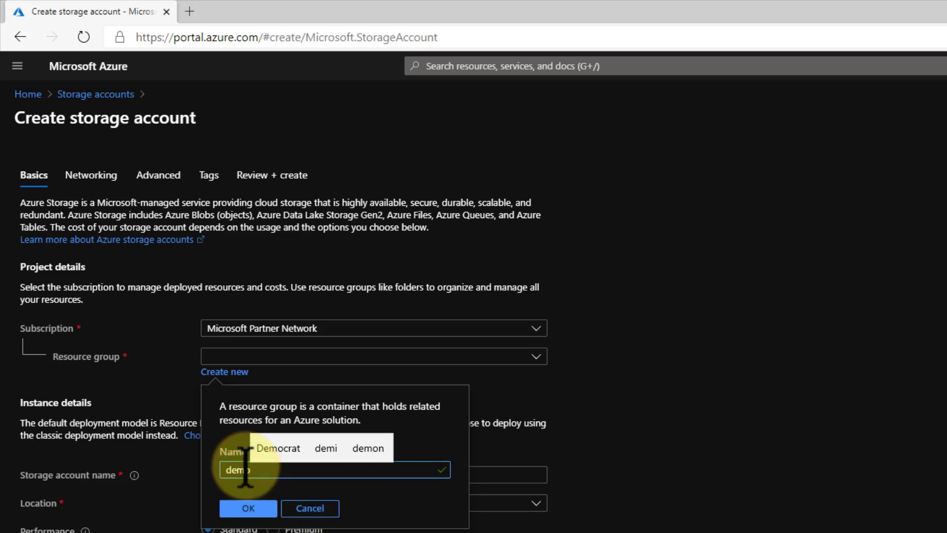
type("o-rg")
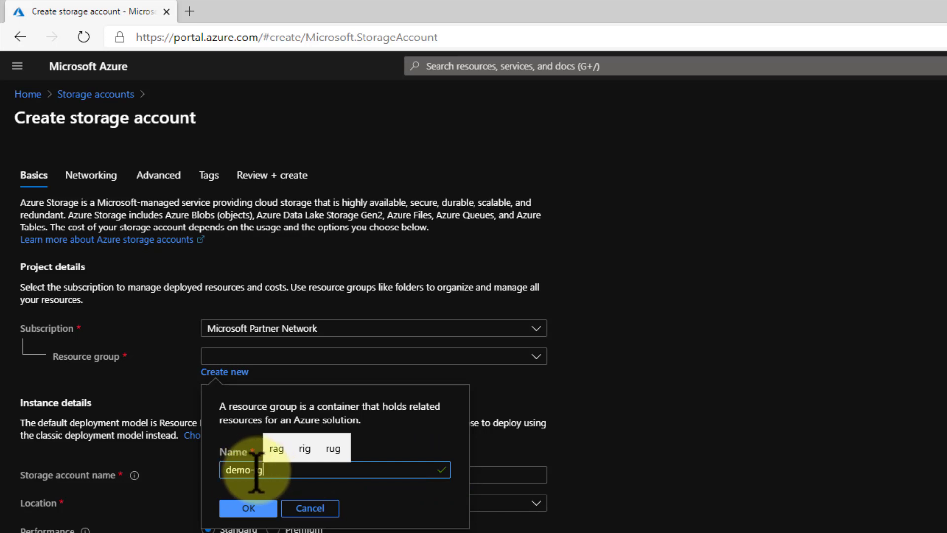
left_click(248, 508)
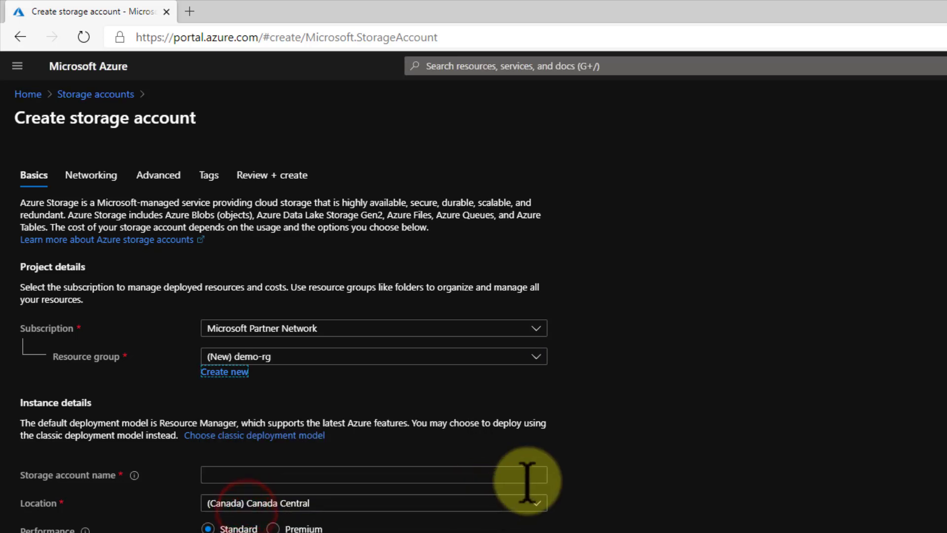
Name the storage account urtechstorage1
left_click(220, 474)
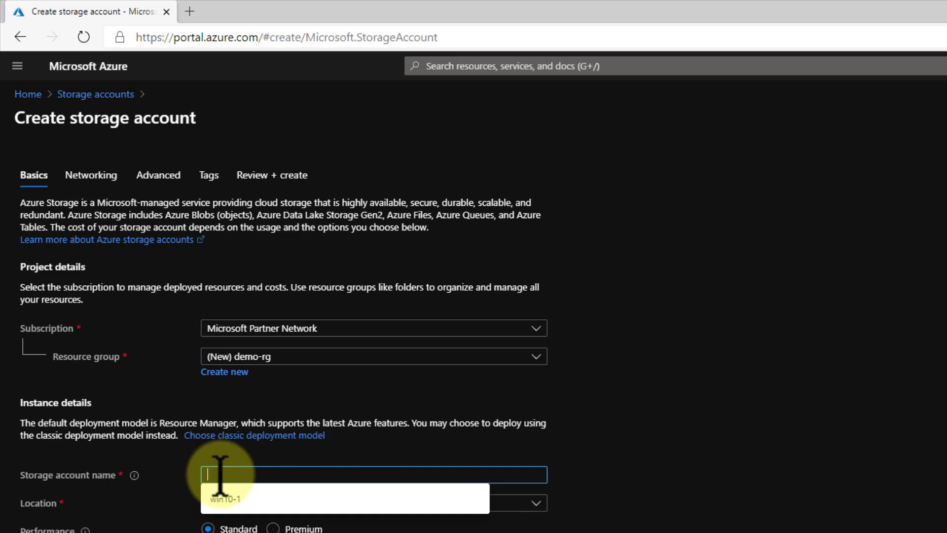
mouse_move(133, 475)
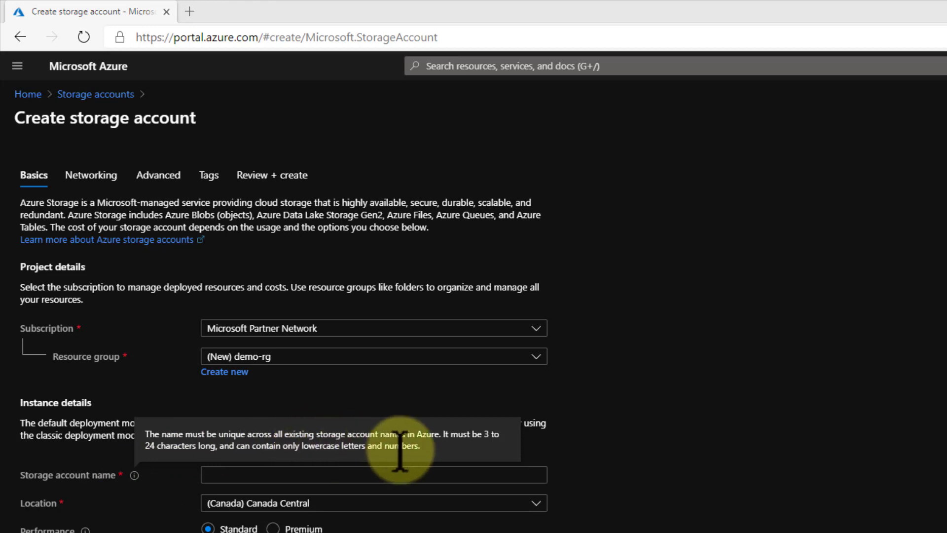
left_click(248, 474)
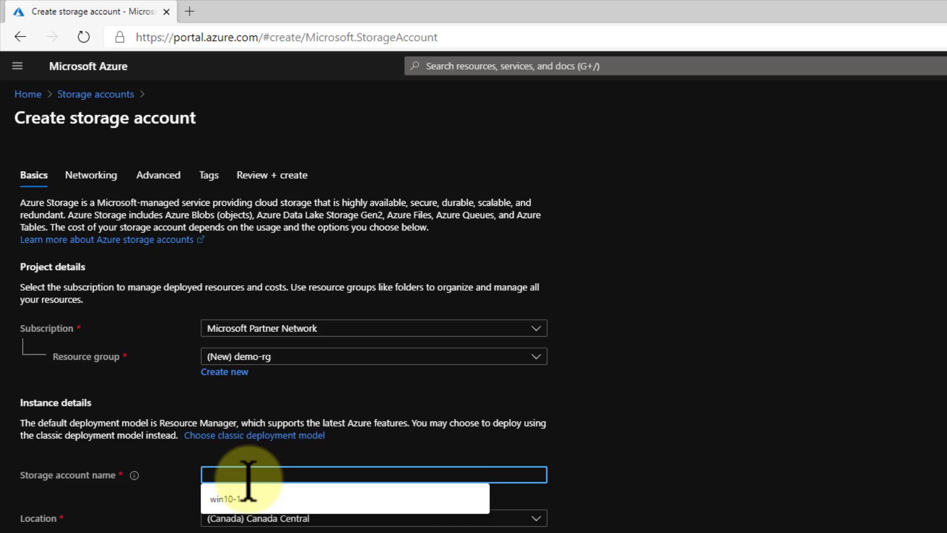
type("str")
key("BackSpace")
type("o")
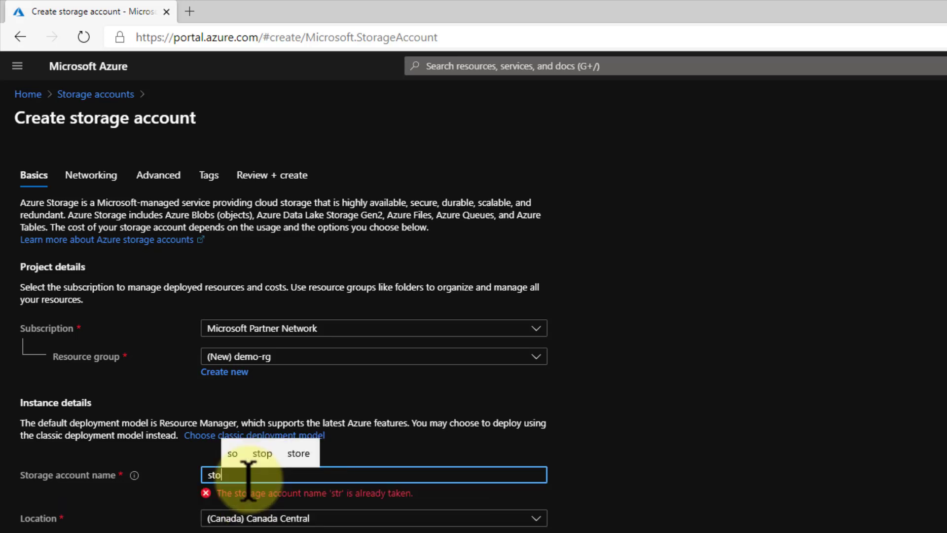
type("rage1")
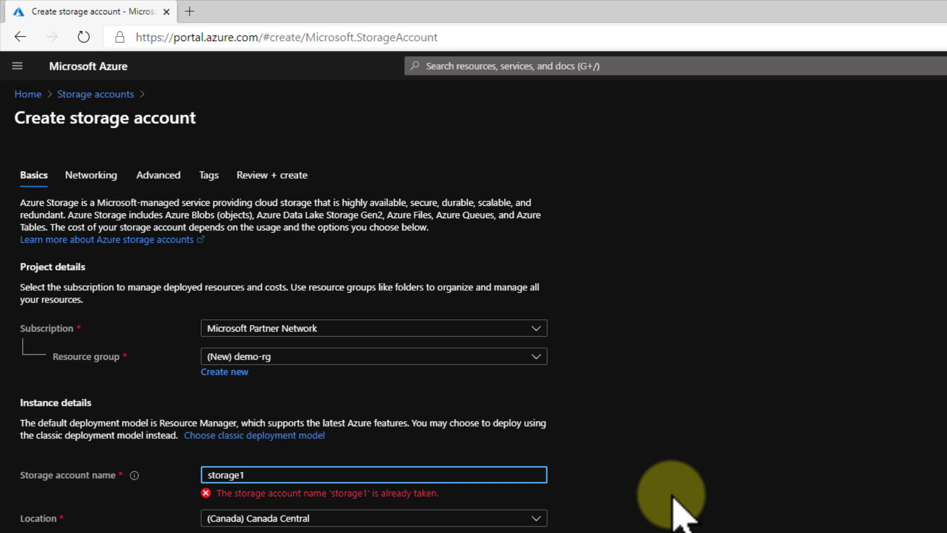
type("urtech-")
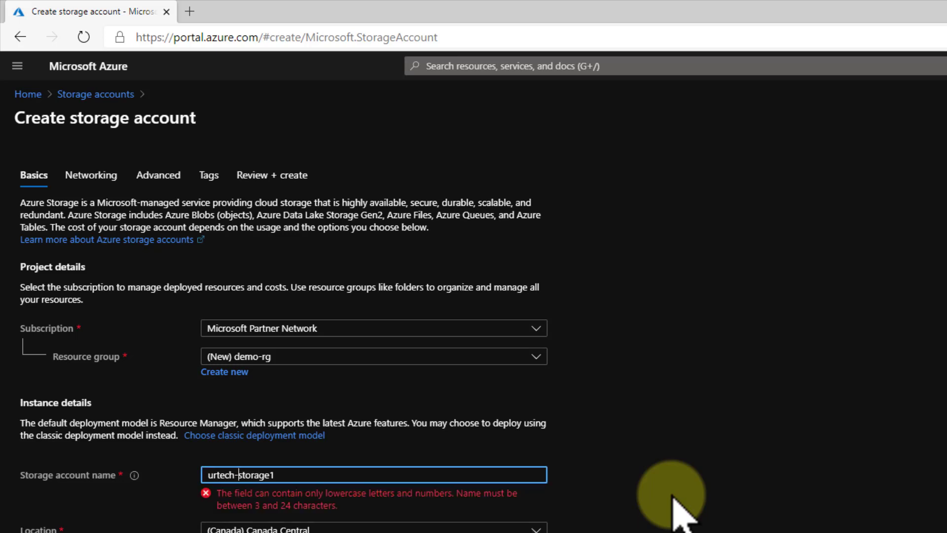
key("BackSpace")
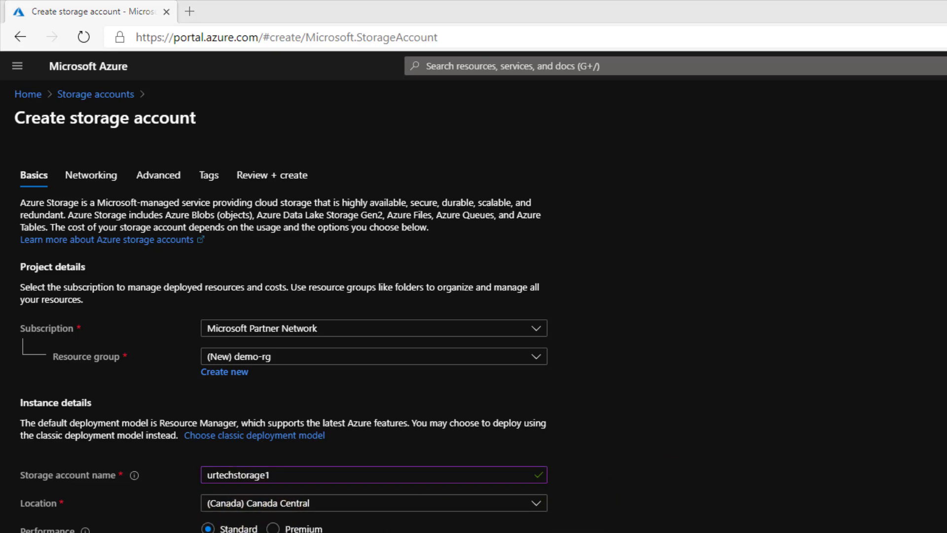
Bring up the Azure regions page and examine the world map of regions
left_click_drag(0, 182, 416, 80)
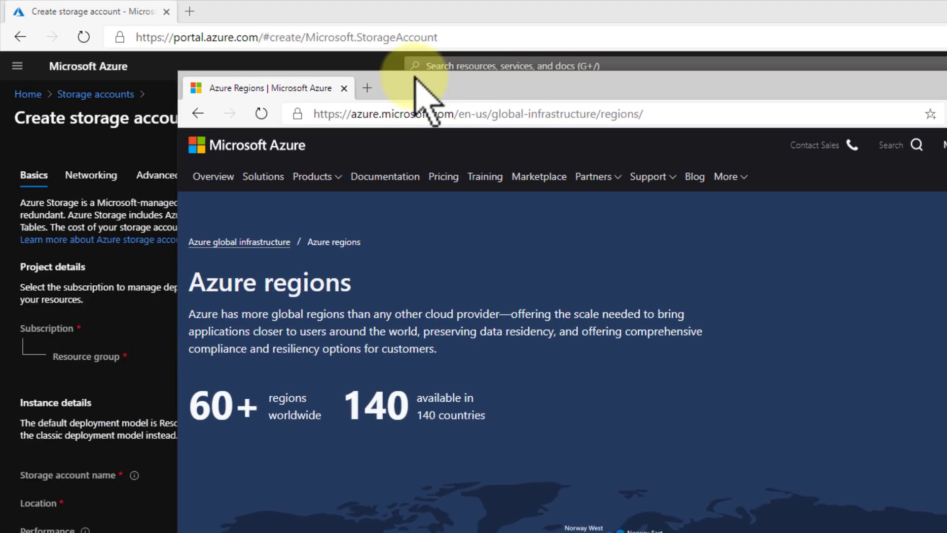
left_click_drag(264, 89, 255, 4)
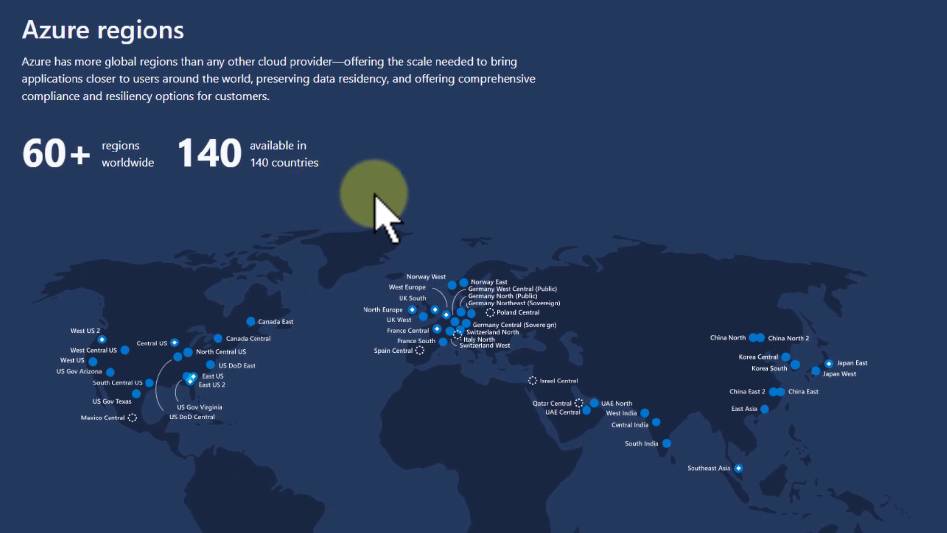
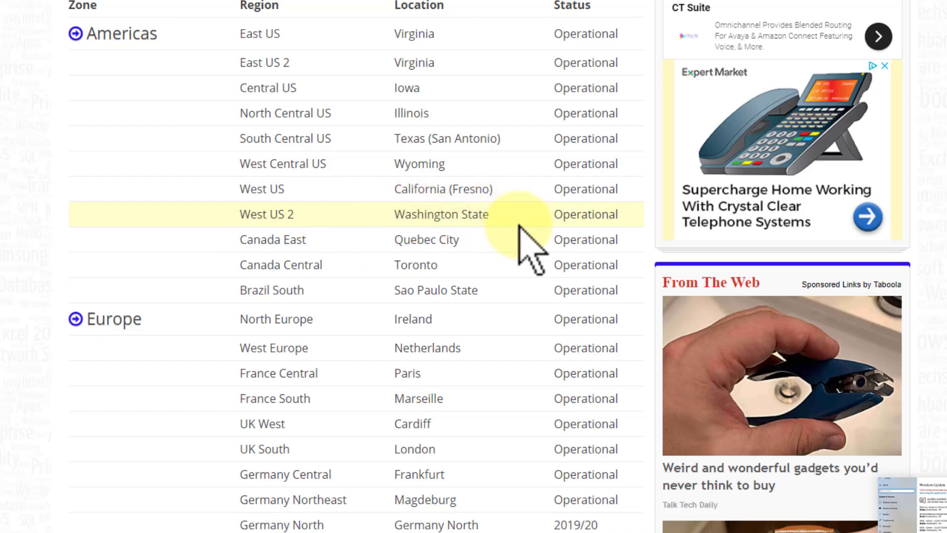
Set the storage account's location to (US) West US 2
scroll(524, 286, "down", 10)
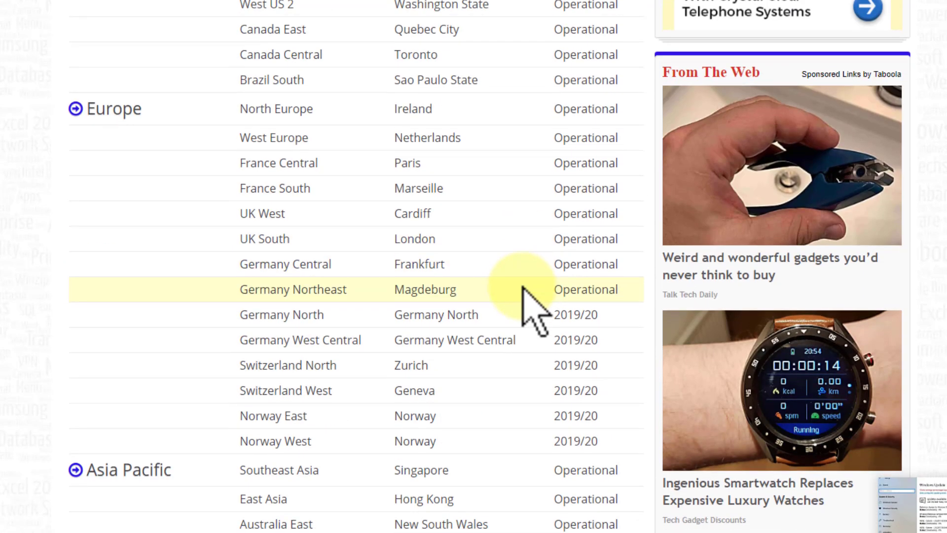
scroll(523, 288, "down", 8)
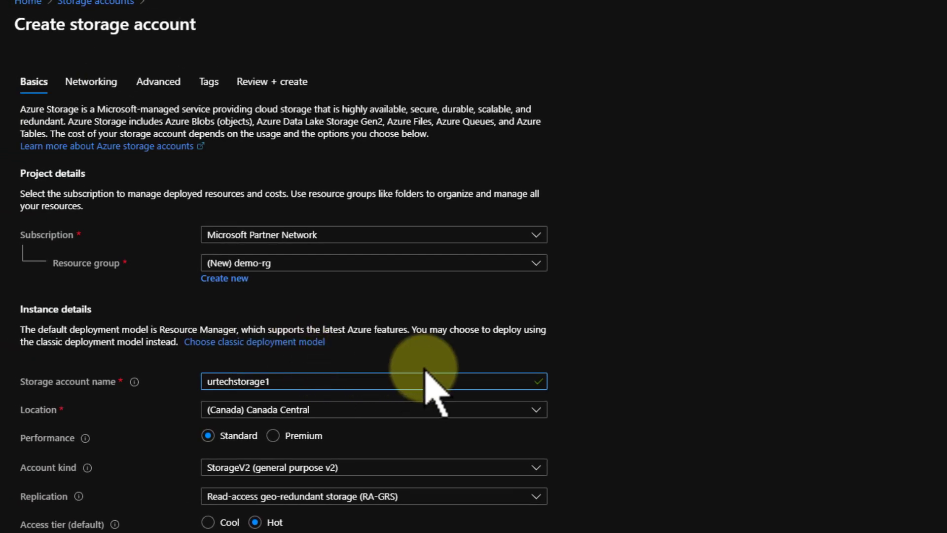
left_click(536, 409)
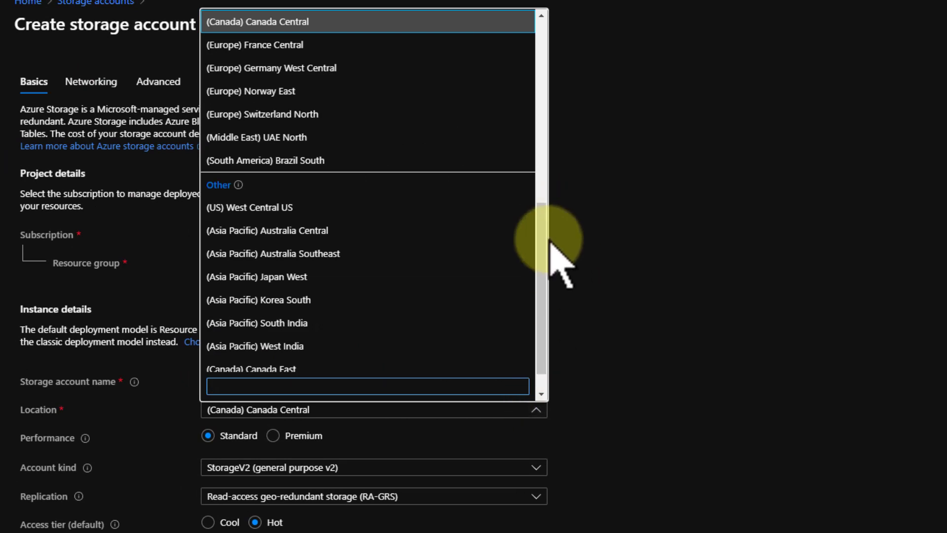
scroll(254, 119, "up", 8)
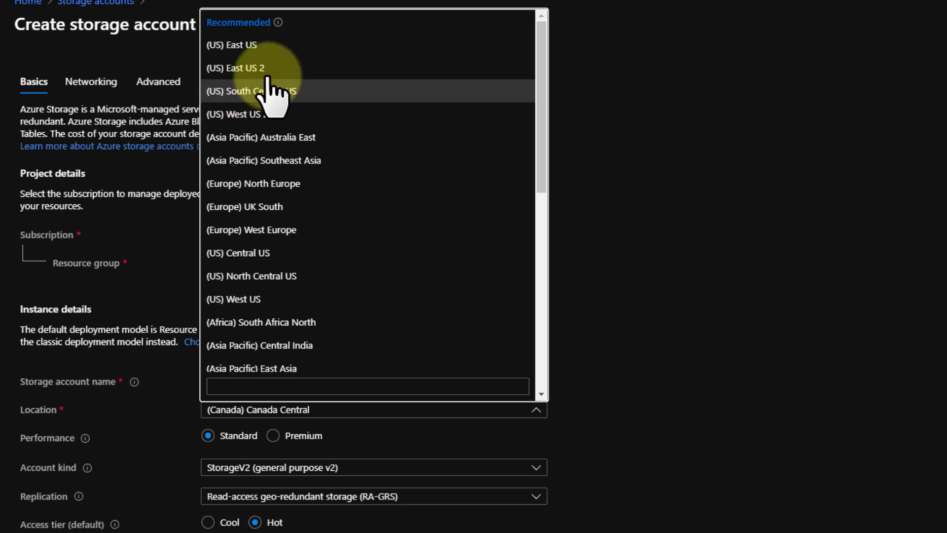
left_click_drag(541, 73, 560, 317)
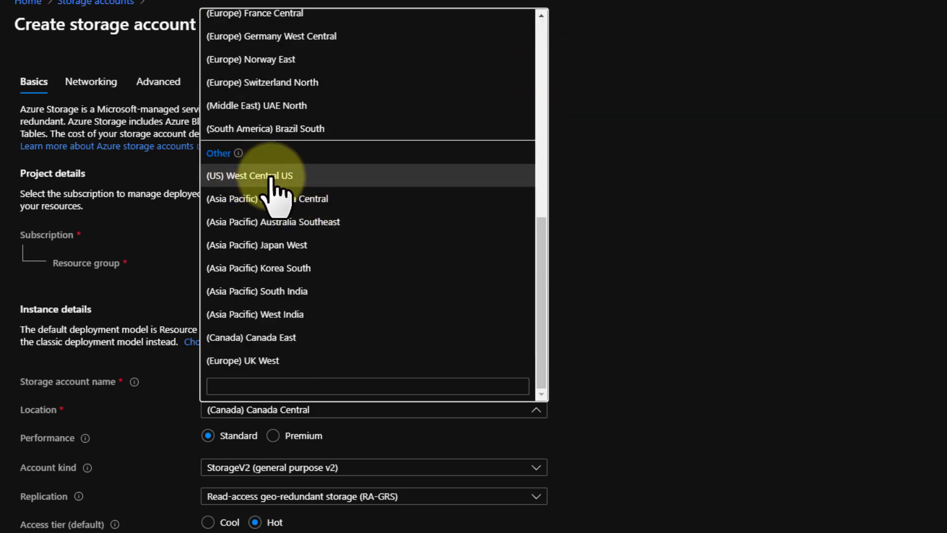
left_click_drag(541, 338, 543, 150)
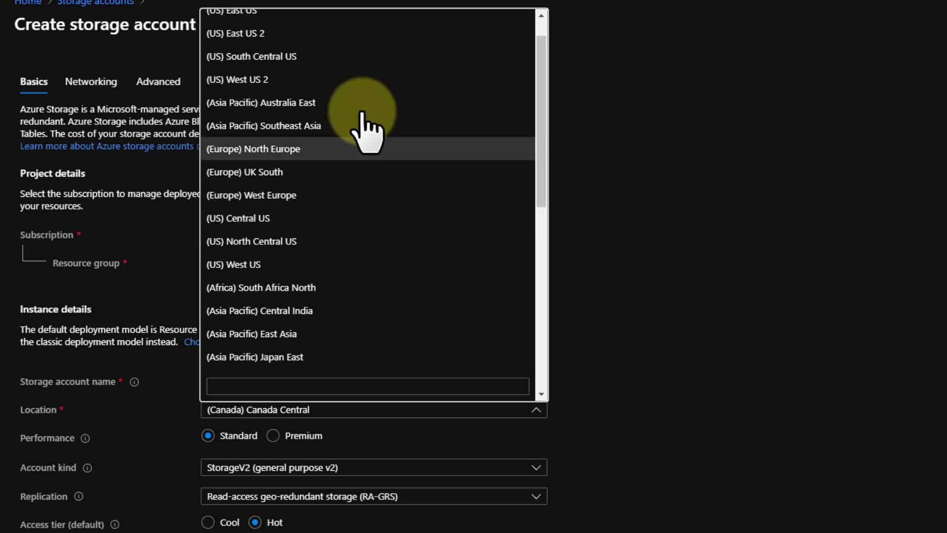
left_click(250, 79)
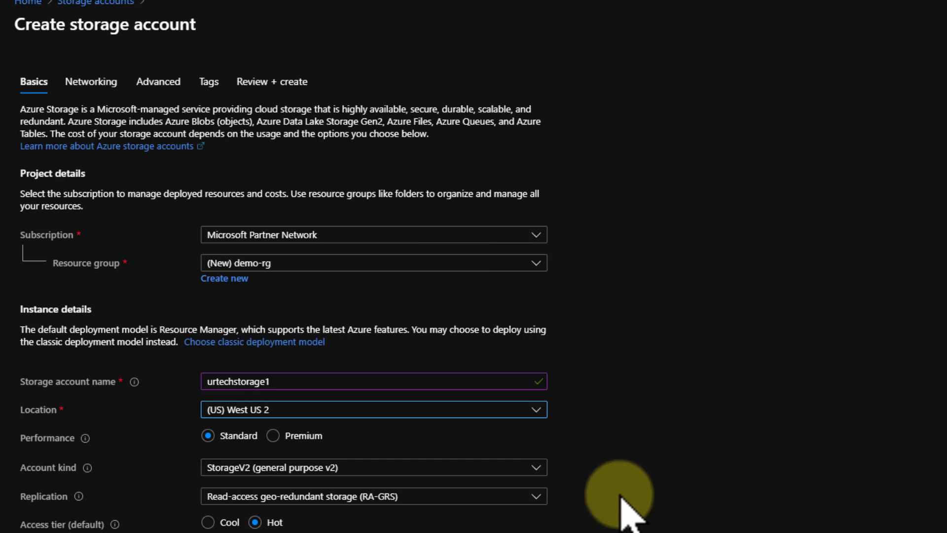
left_click(6, 530)
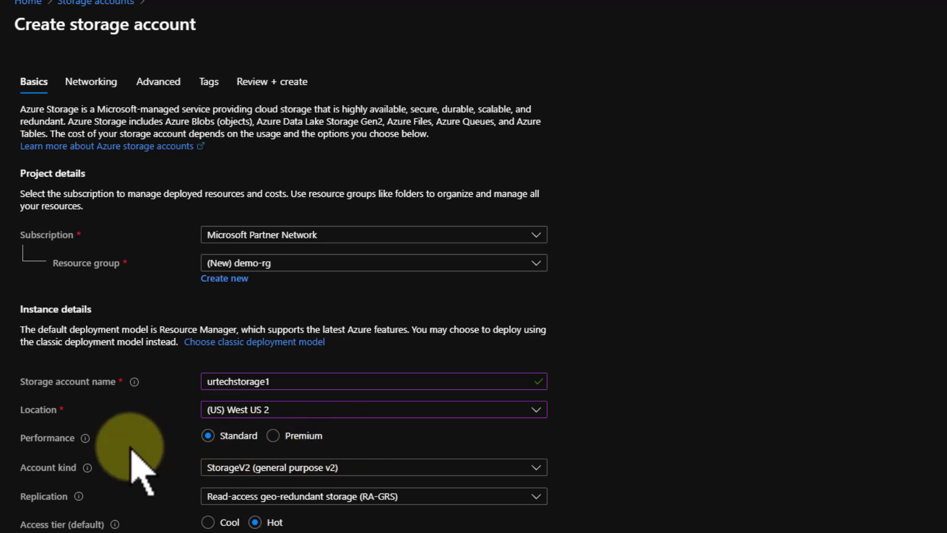
Set the performance to Premium and the account kind to FileStorage
mouse_move(84, 439)
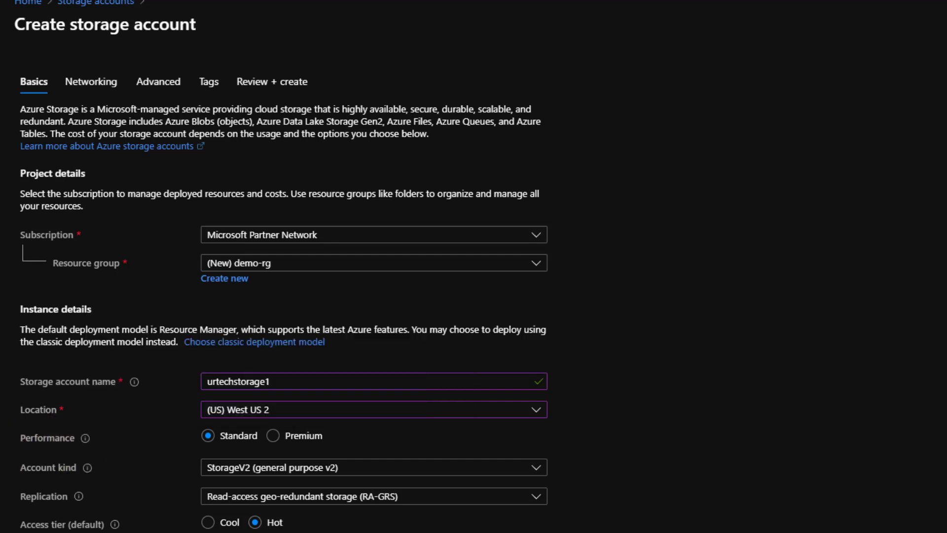
left_click(273, 436)
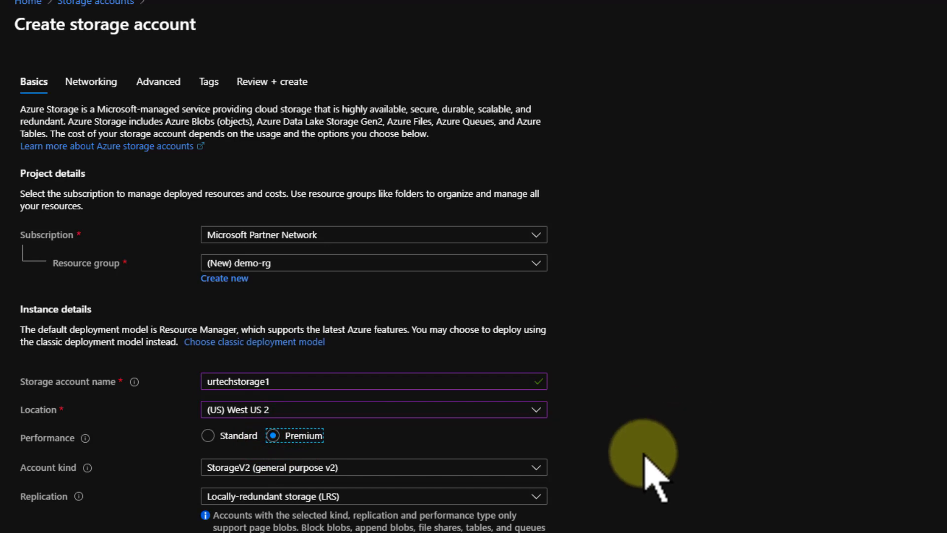
left_click(536, 467)
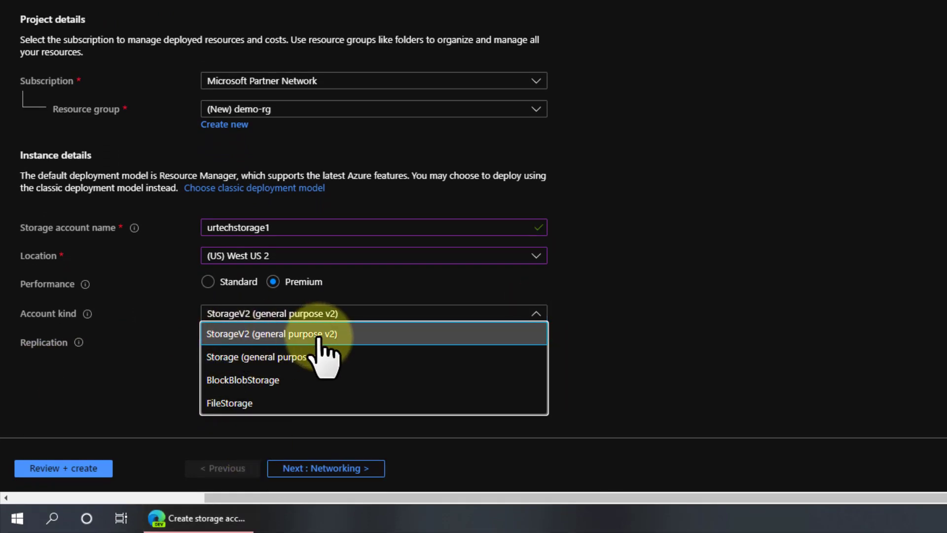
left_click(239, 404)
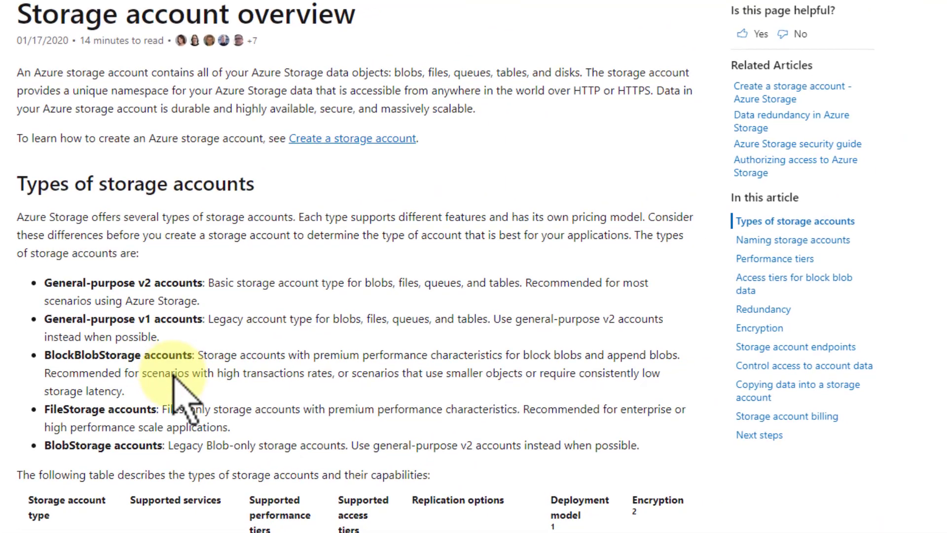
Examine the documentation table comparing storage account types, supported services and performance tiers
scroll(173, 394, "down", 4)
scroll(28, 353, "down", 4)
left_click_drag(78, 354, 32, 354)
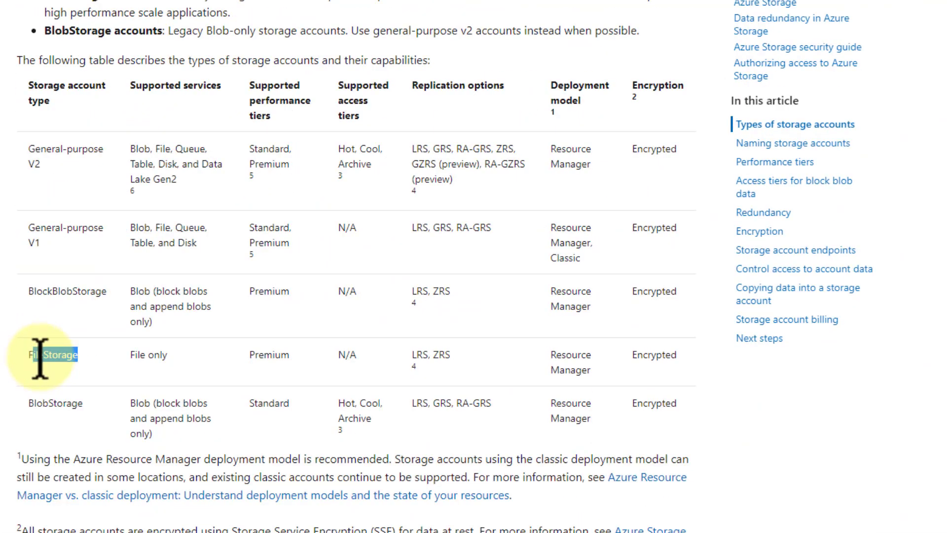
triple_click(34, 157)
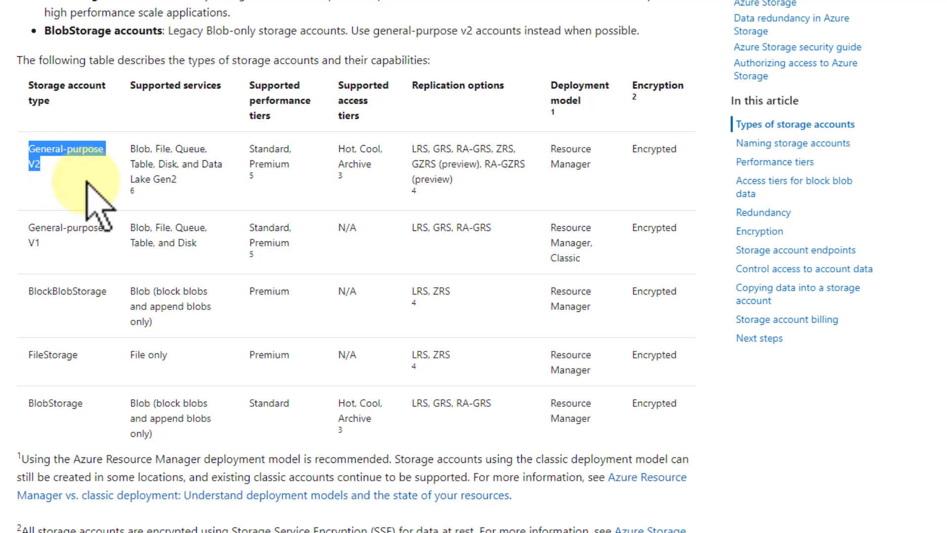
left_click_drag(295, 163, 250, 165)
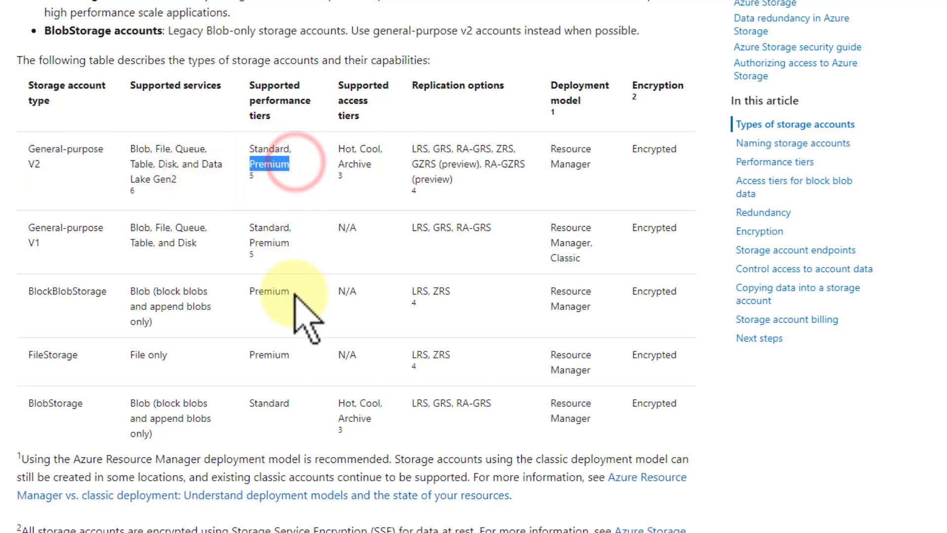
left_click_drag(356, 150, 338, 149)
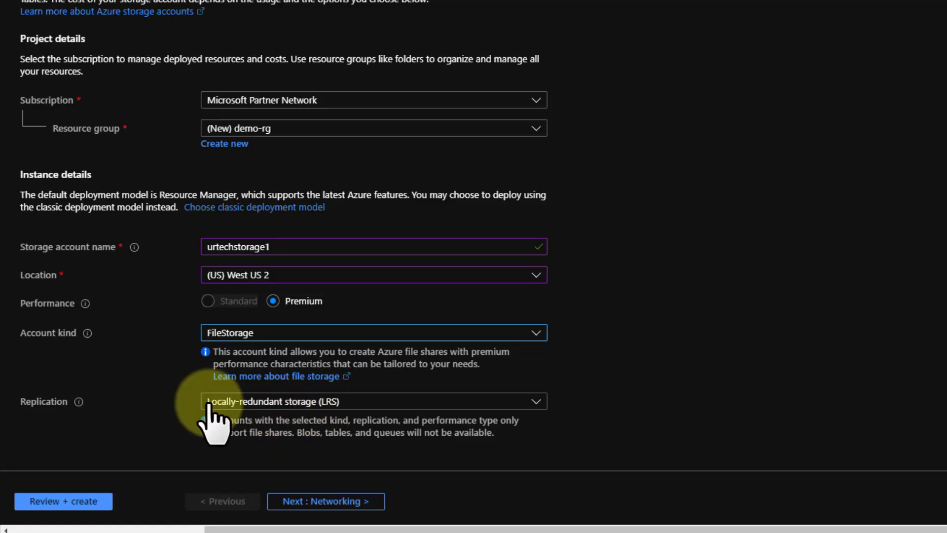
Switch the account kind to StorageV2 and performance to Standard to review the available replication options
left_click(254, 402)
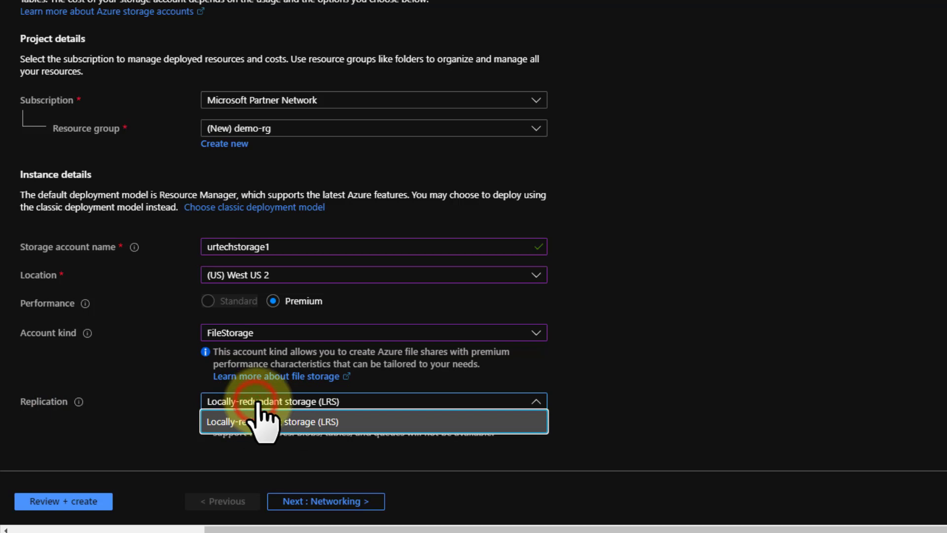
left_click(619, 356)
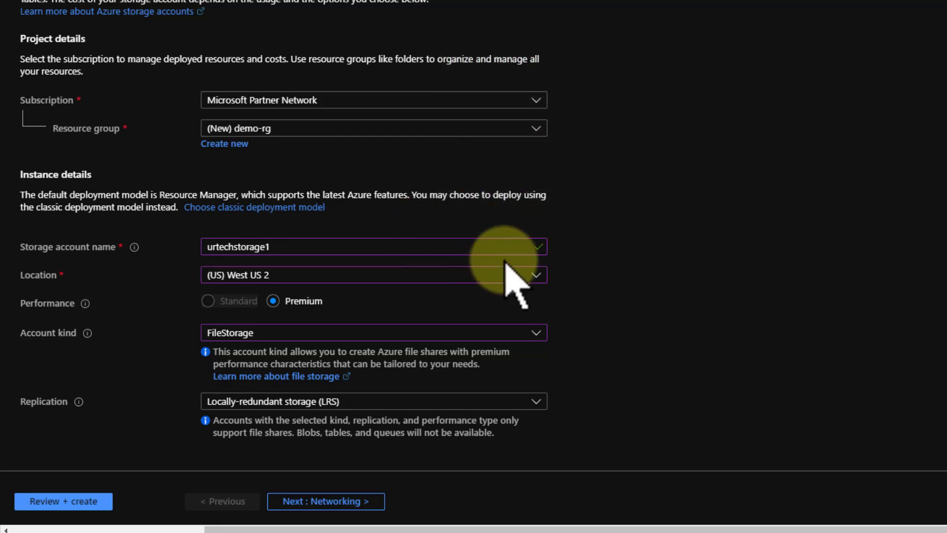
left_click(536, 332)
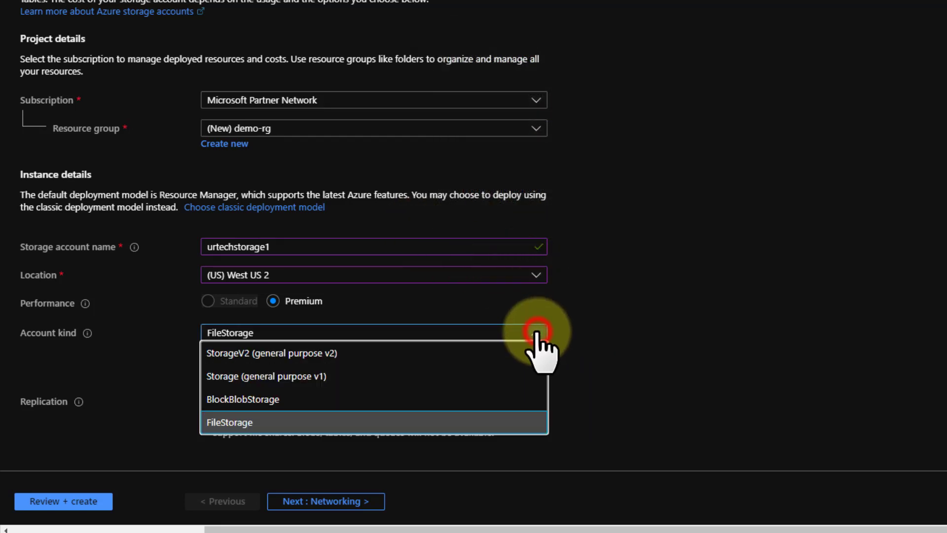
left_click(466, 358)
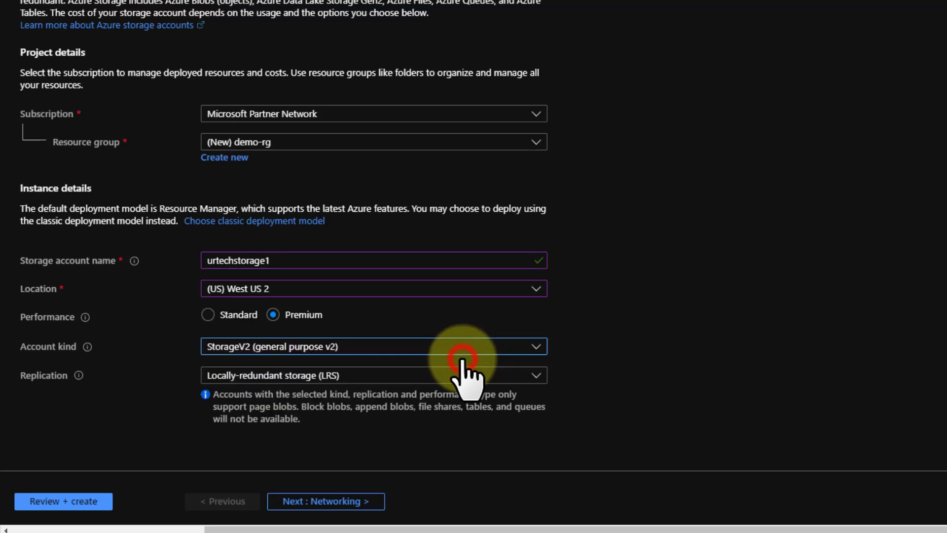
left_click(534, 376)
left_click(534, 376)
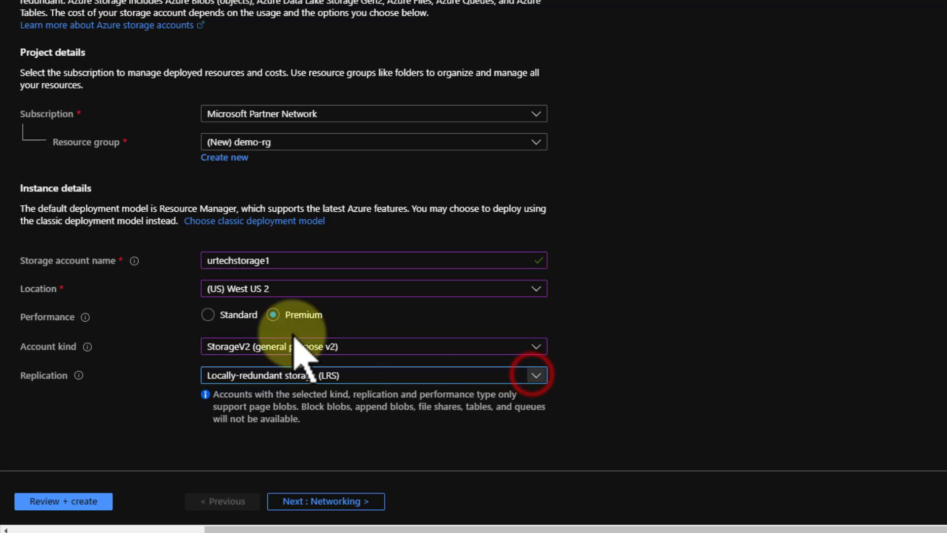
left_click(233, 316)
left_click(536, 376)
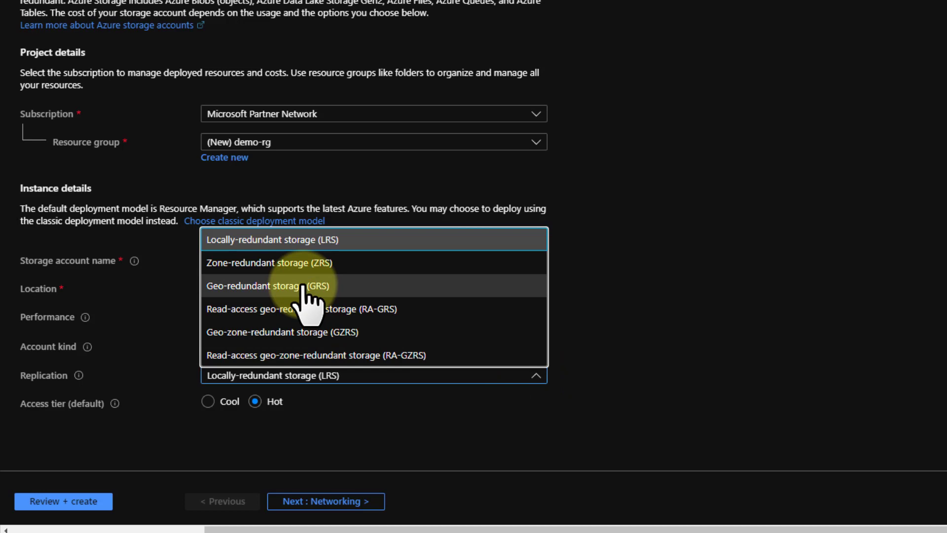
left_click(660, 309)
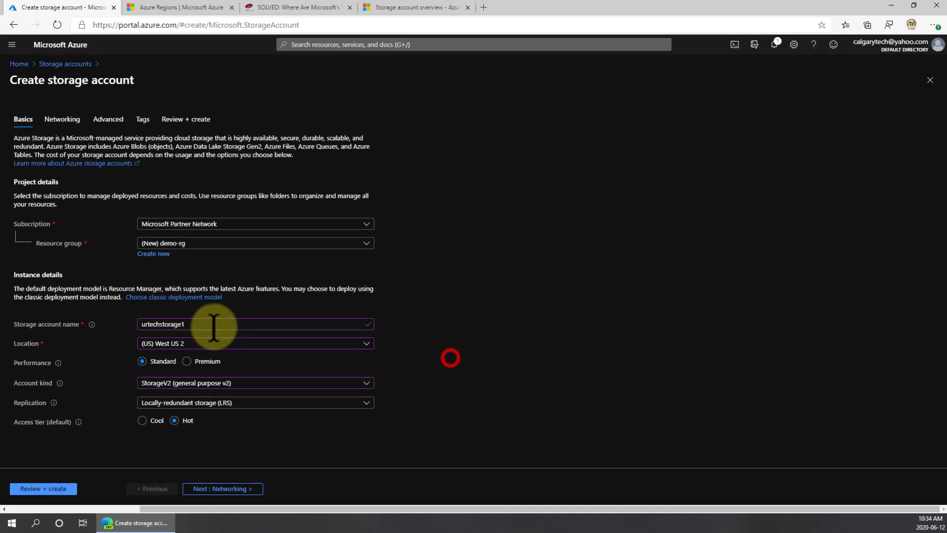
left_click(364, 343)
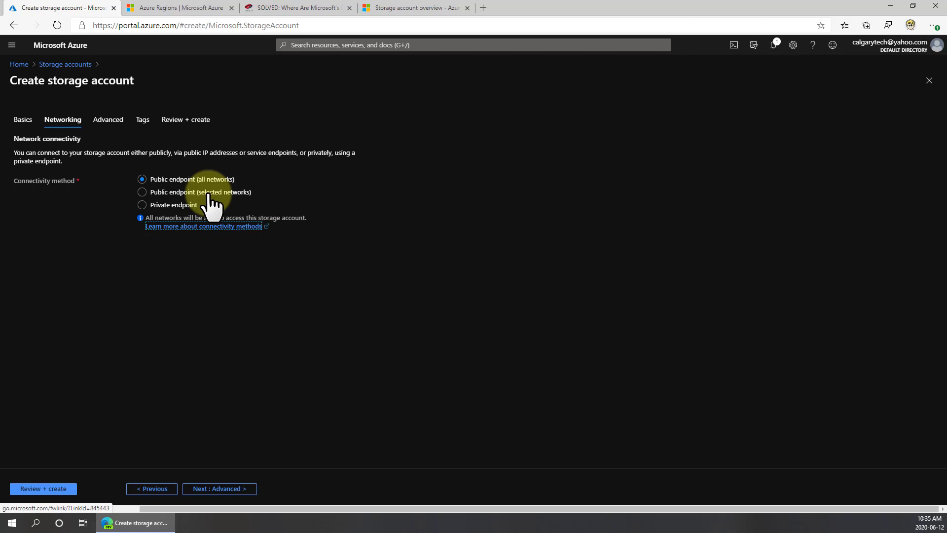
Advance through the Networking and Advanced settings, keeping public endpoint access and the default data protection options
left_click(224, 488)
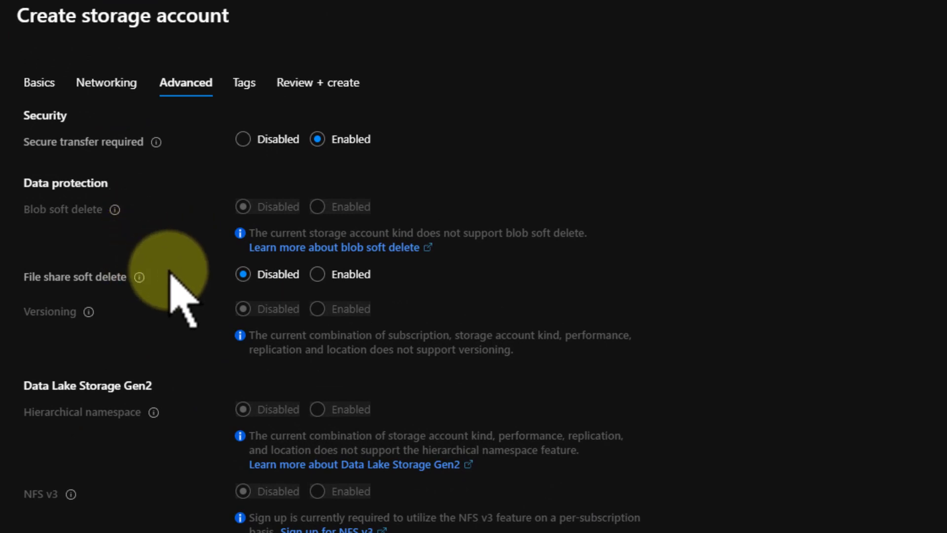
mouse_move(140, 277)
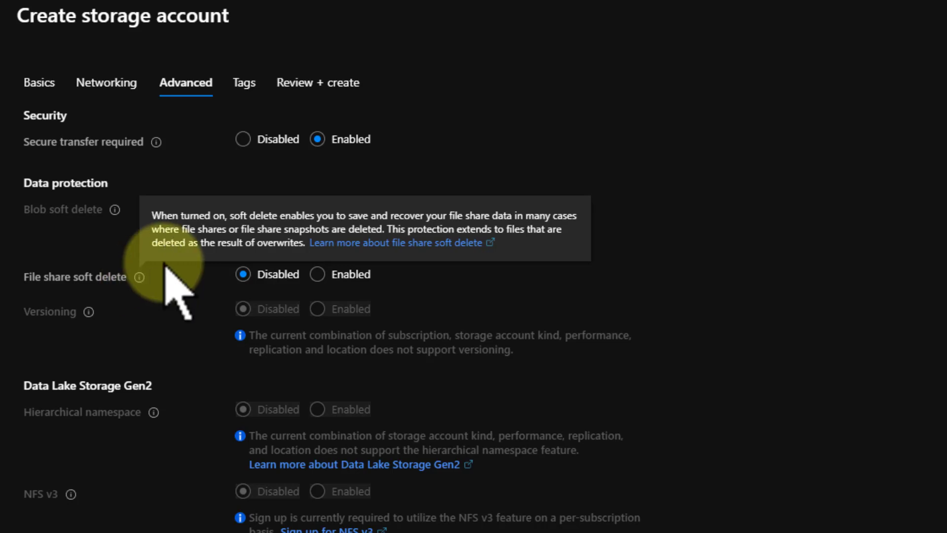
mouse_move(86, 315)
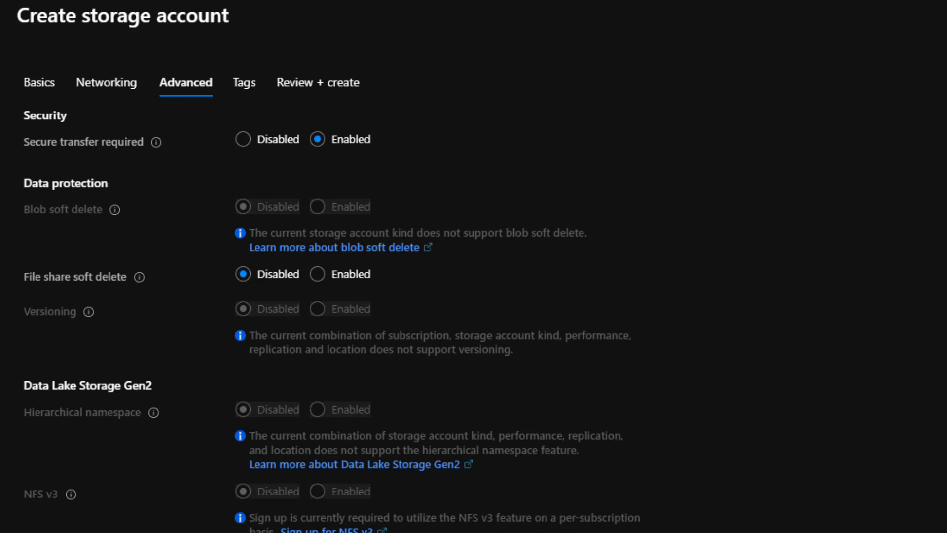
left_click(476, 532)
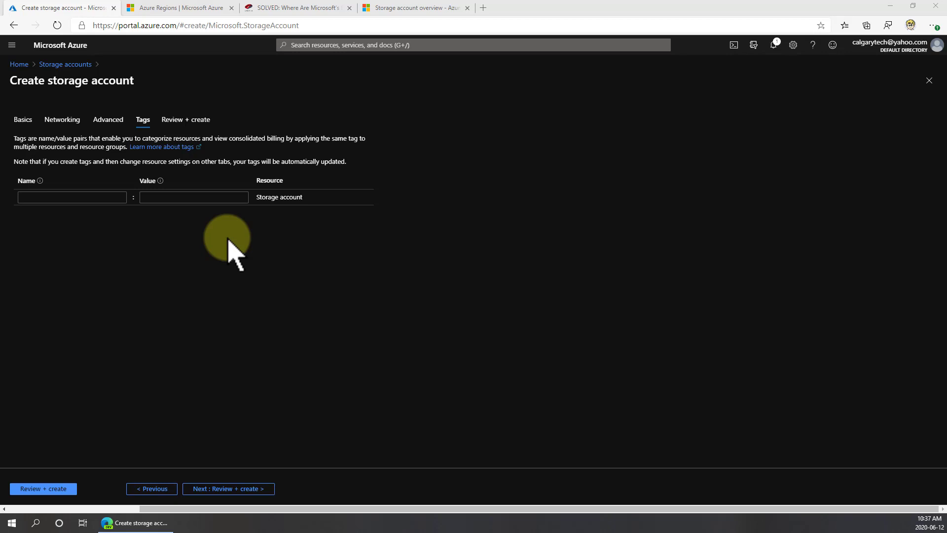
Review the settings and create the storage account
left_click(227, 488)
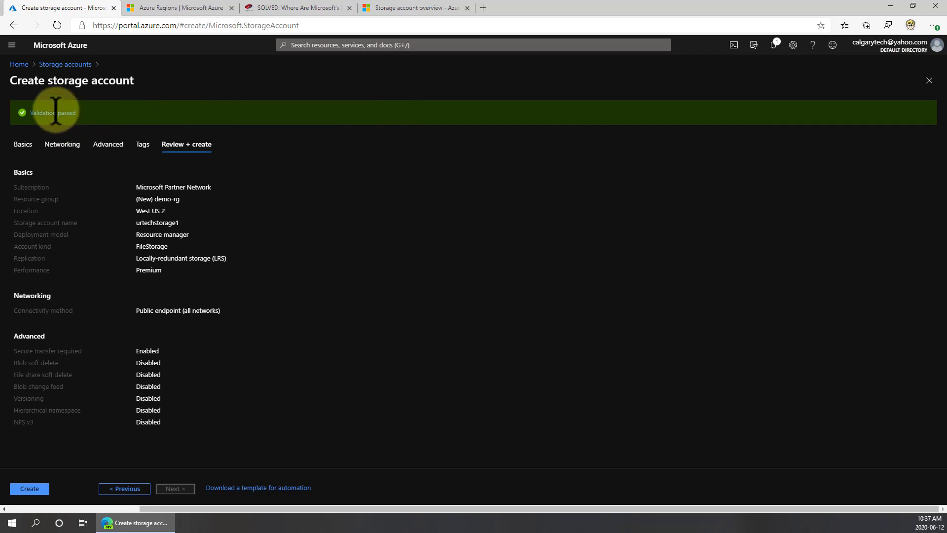
left_click(40, 488)
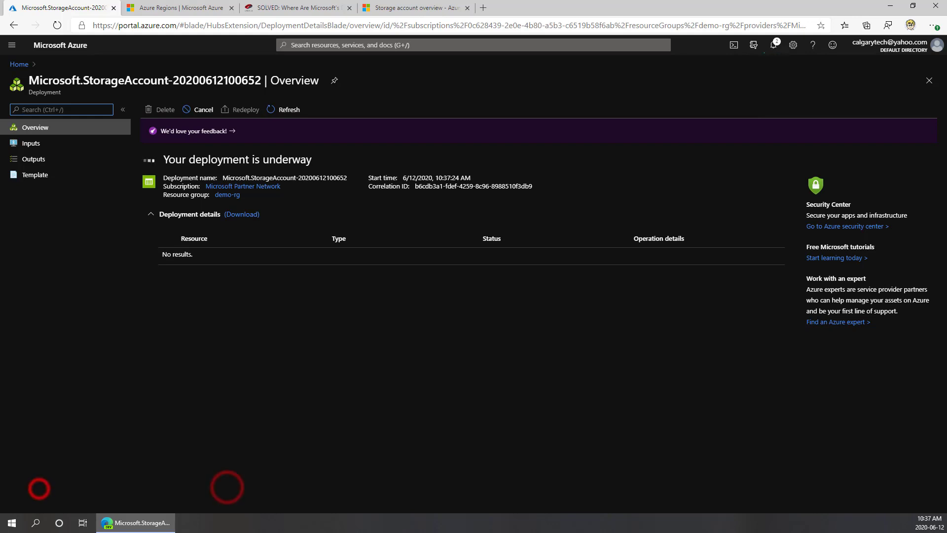
Open the new urtechstorage1 account from the deployment details and go to its file shares
left_click(151, 214)
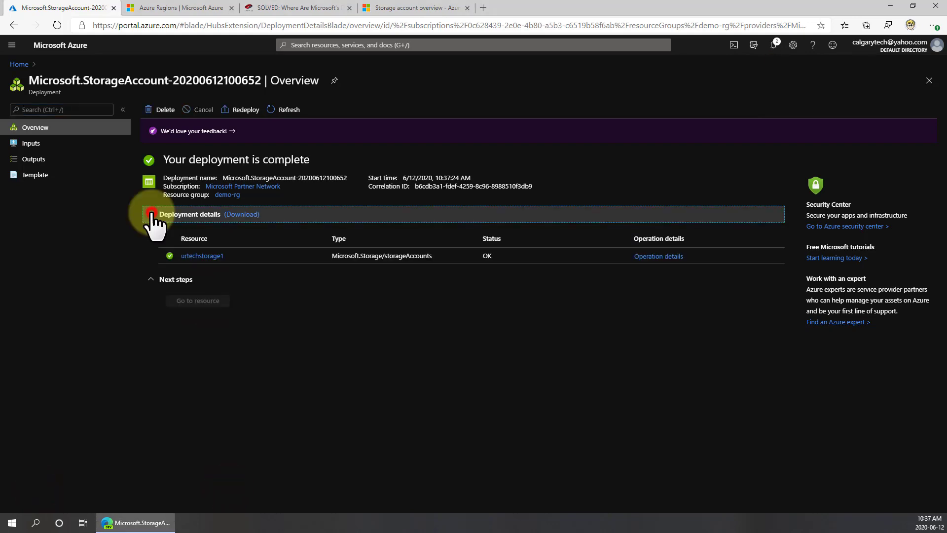
left_click(201, 256)
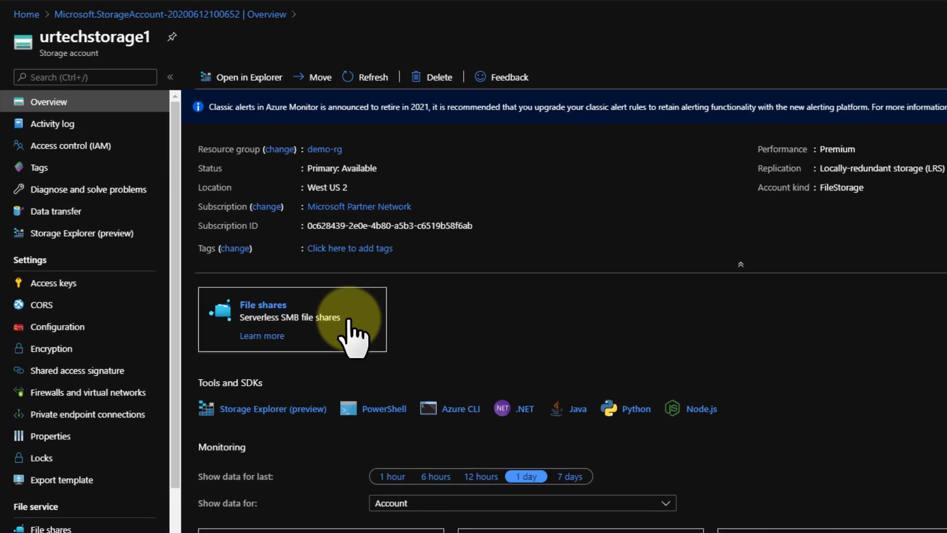
left_click_drag(349, 320, 260, 332)
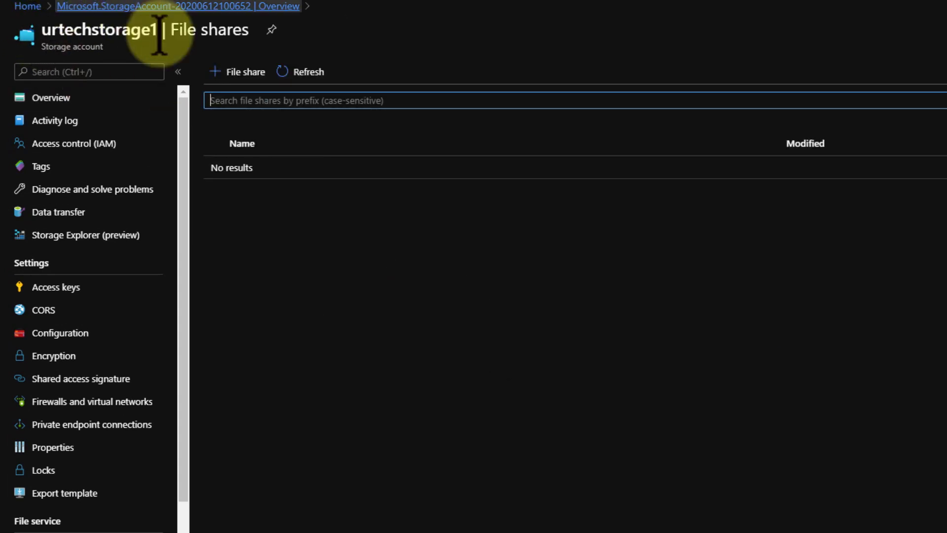
left_click(49, 97)
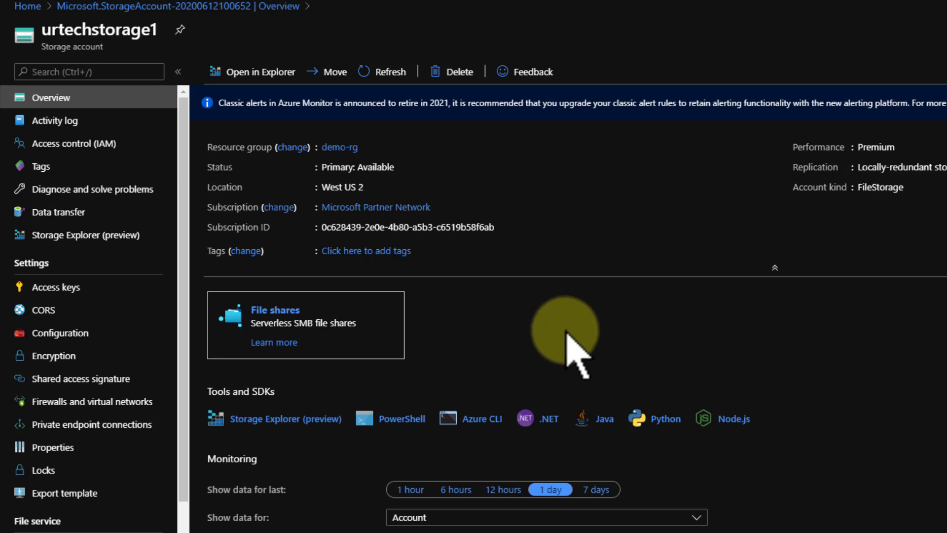
left_click(271, 310)
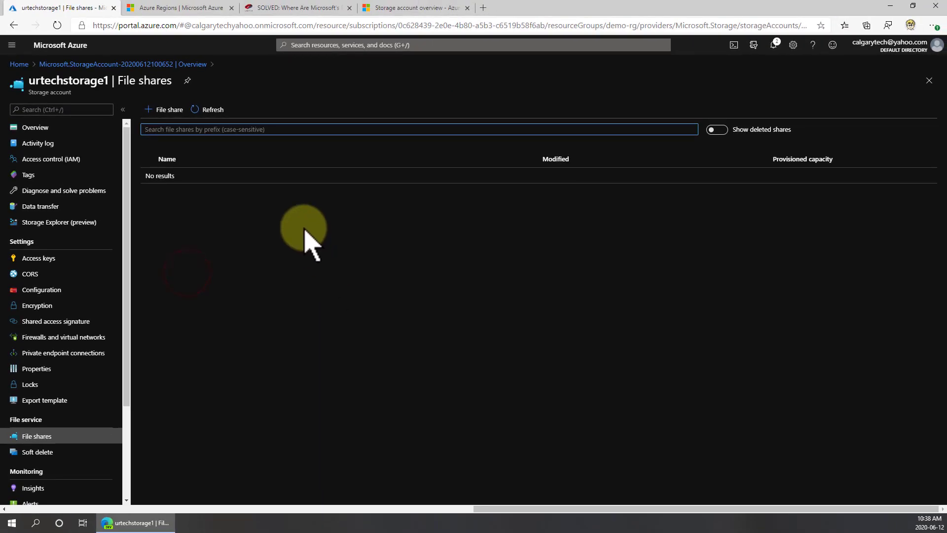
Start a new file share in urtech-storage1 and name it urtech-share1
left_click(173, 111)
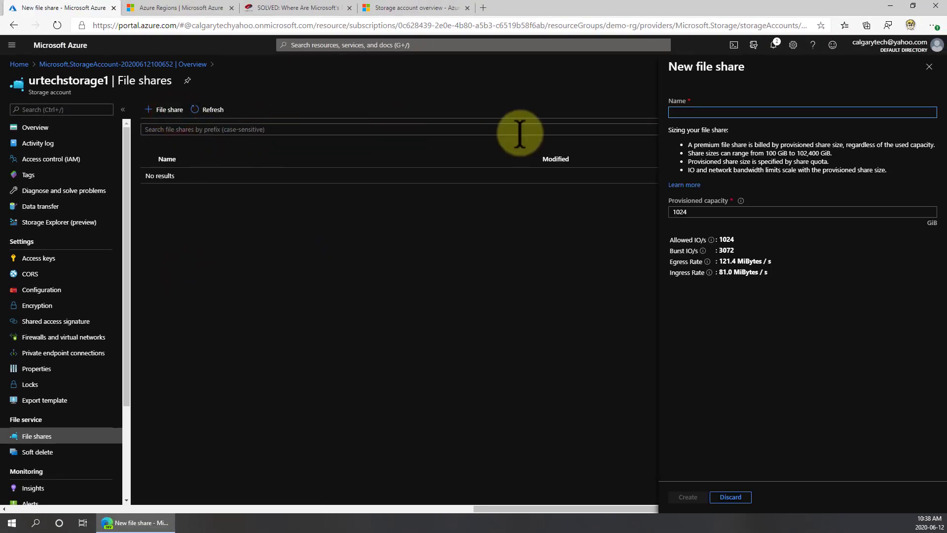
left_click(672, 112)
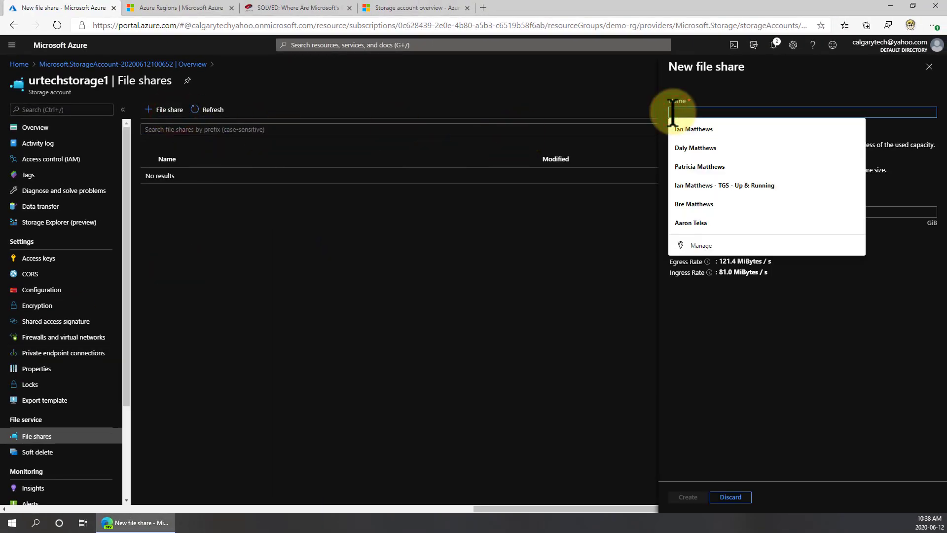
type("urtech")
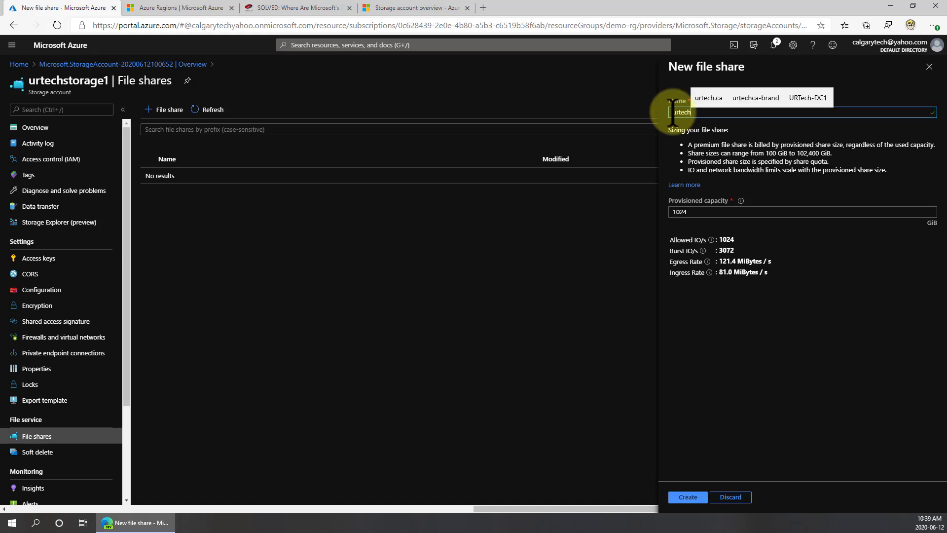
type("-share1")
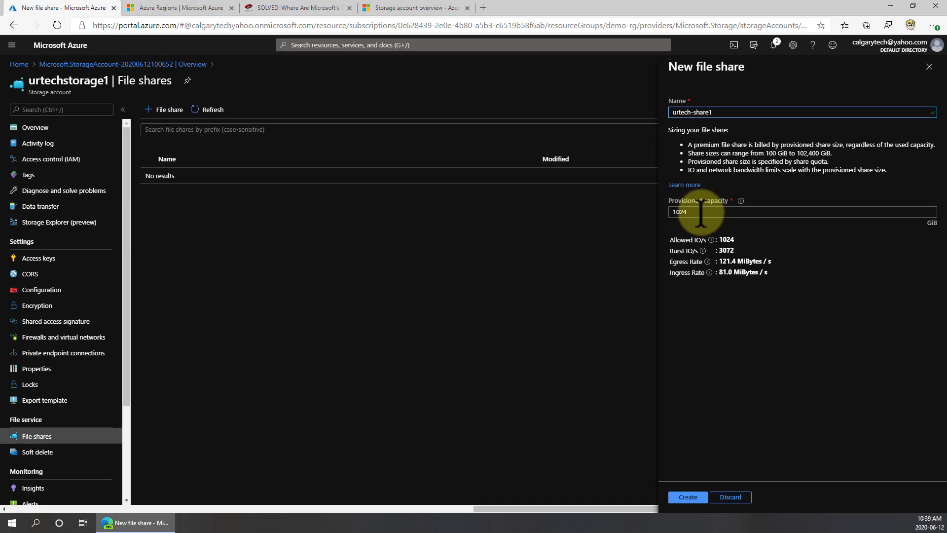
Set the share's provisioned capacity to 510 GiB and create the file share
left_click_drag(699, 213, 670, 212)
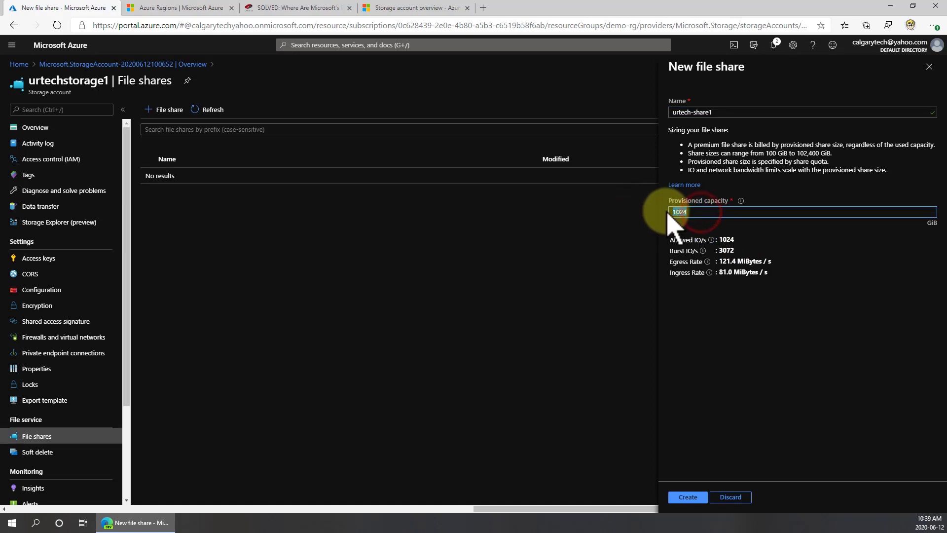
key("BackSpace")
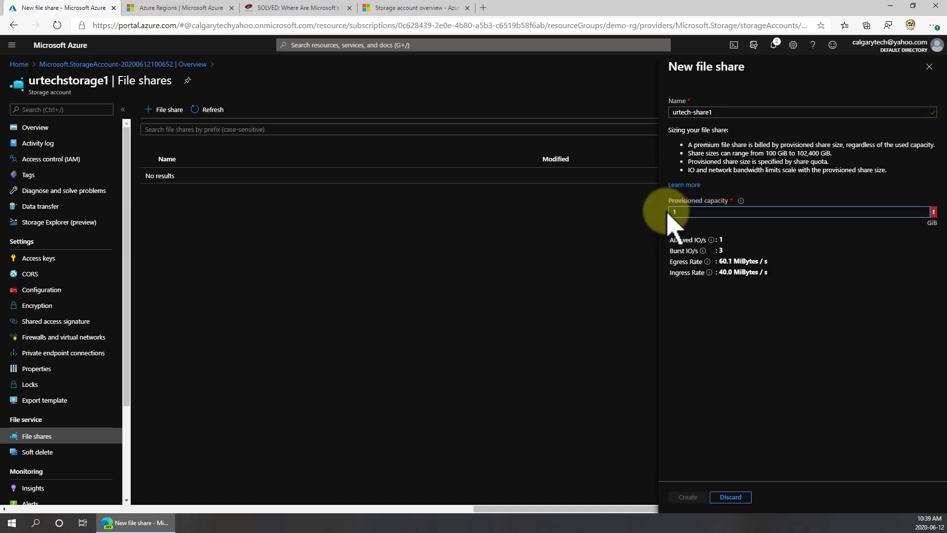
type("101")
key("BackSpace")
type("9")
key("Tab")
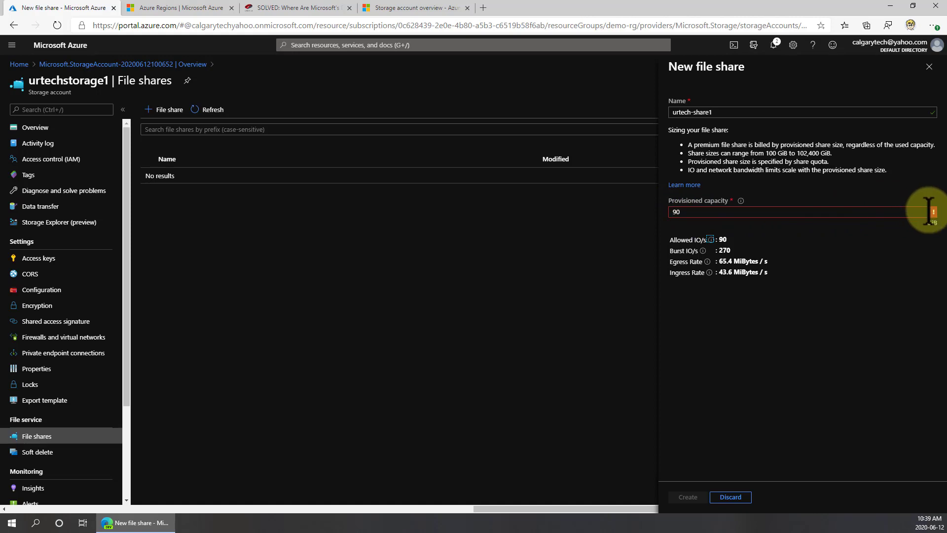
mouse_move(934, 213)
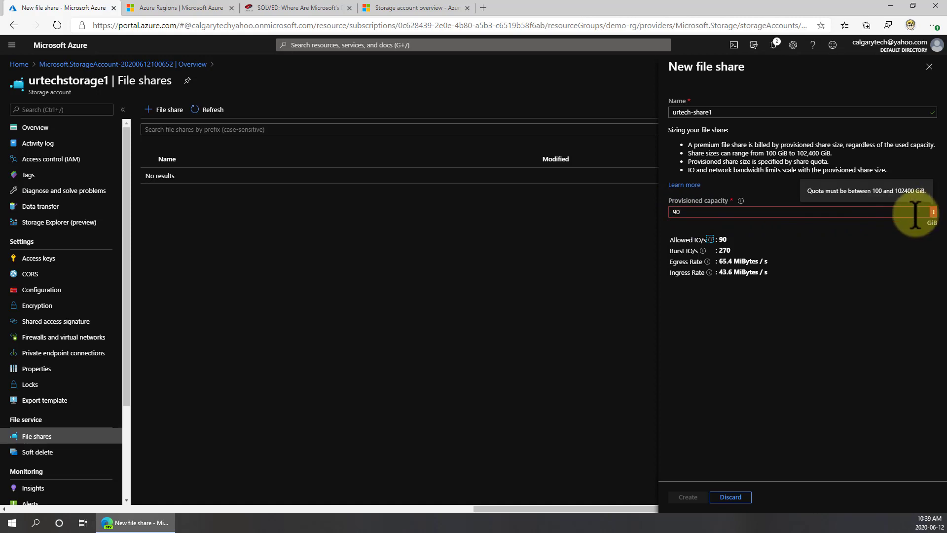
double_click(700, 213)
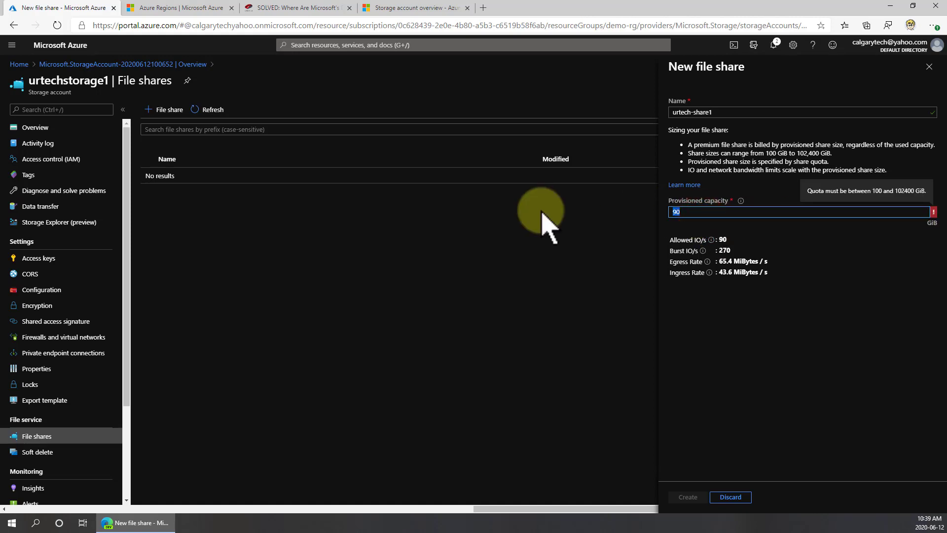
type("512")
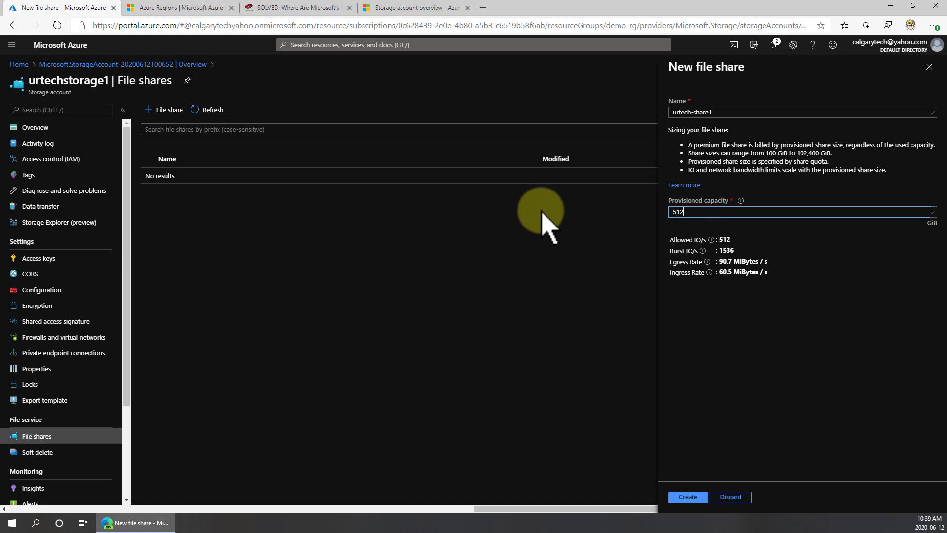
key("BackSpace")
type("0")
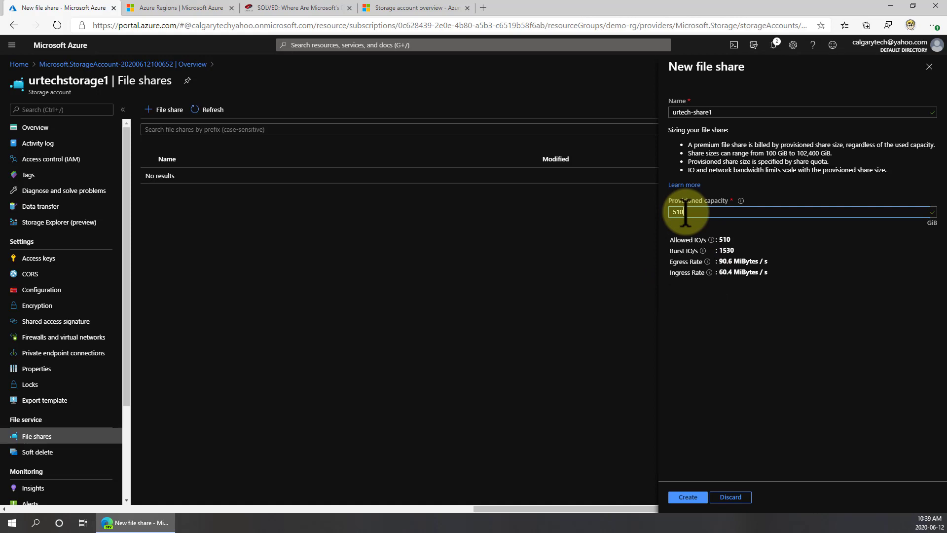
left_click(689, 497)
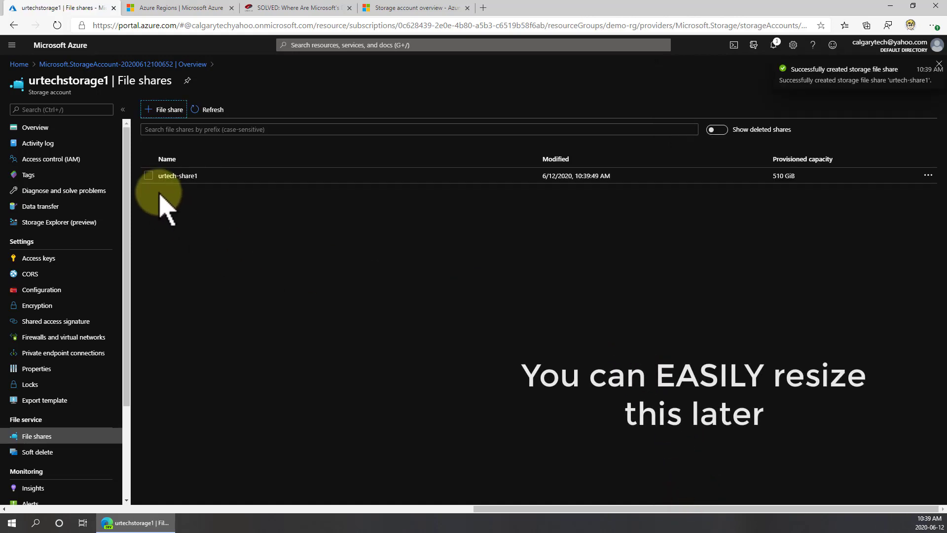
Open urtech-share1 to view its properties, then return to the storage account's file shares list
left_click(174, 177)
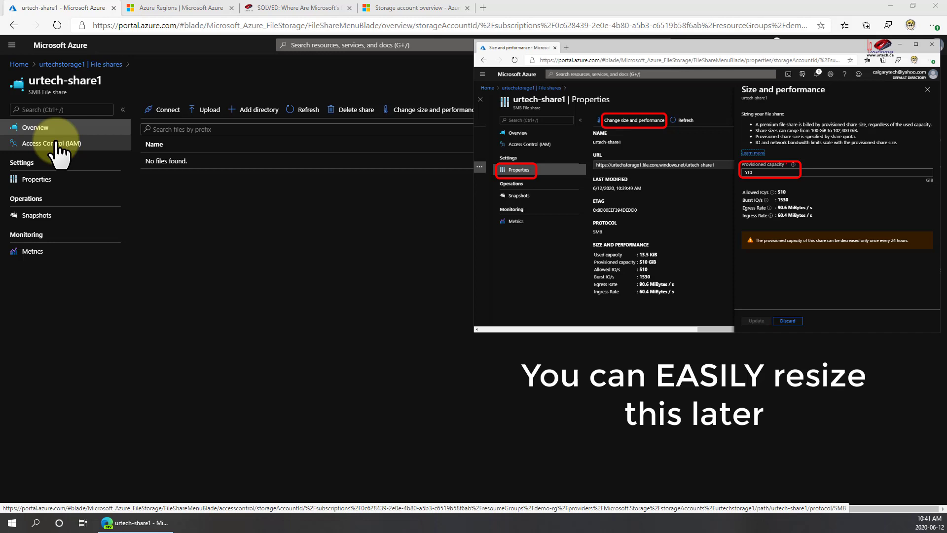
left_click(41, 182)
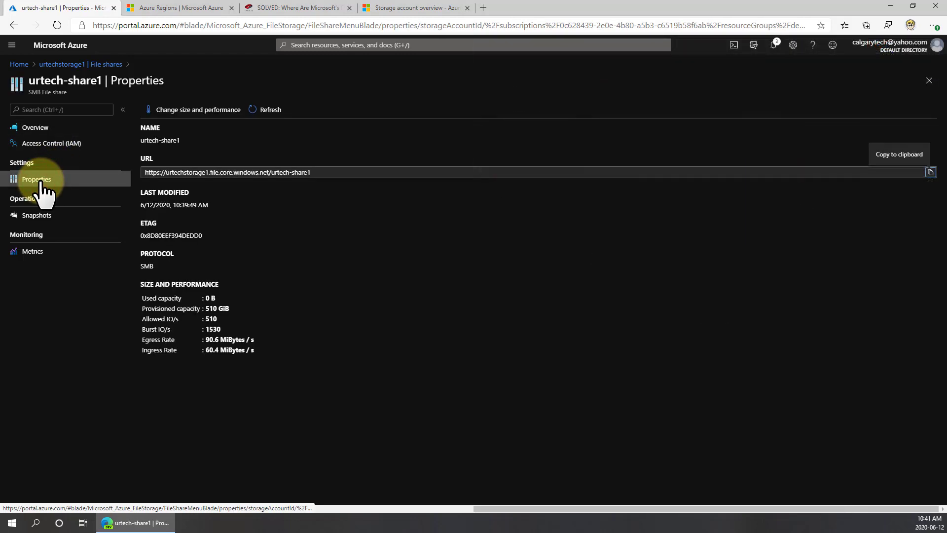
left_click(14, 25)
left_click(14, 25)
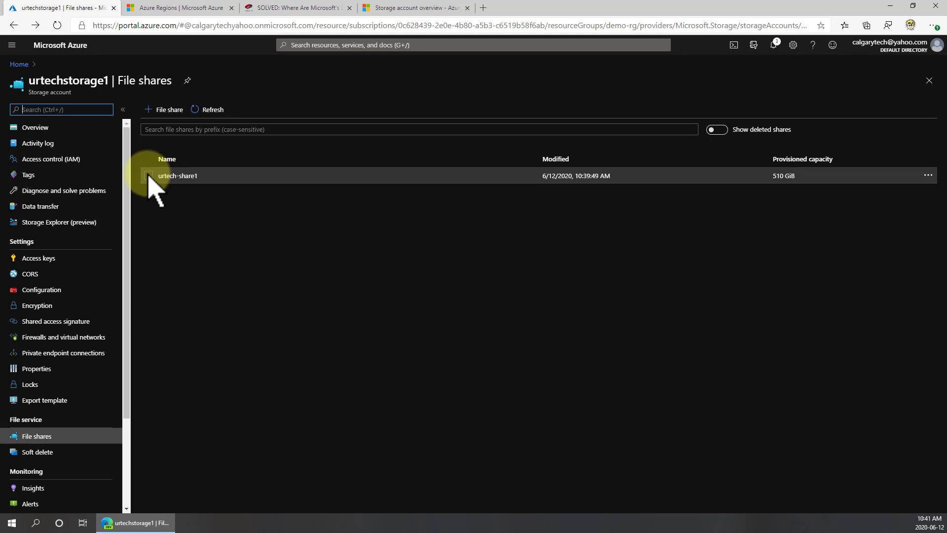
Open the Connect pane for urtech-share1 and review the Windows, Linux and macOS connection instructions
left_click(149, 176)
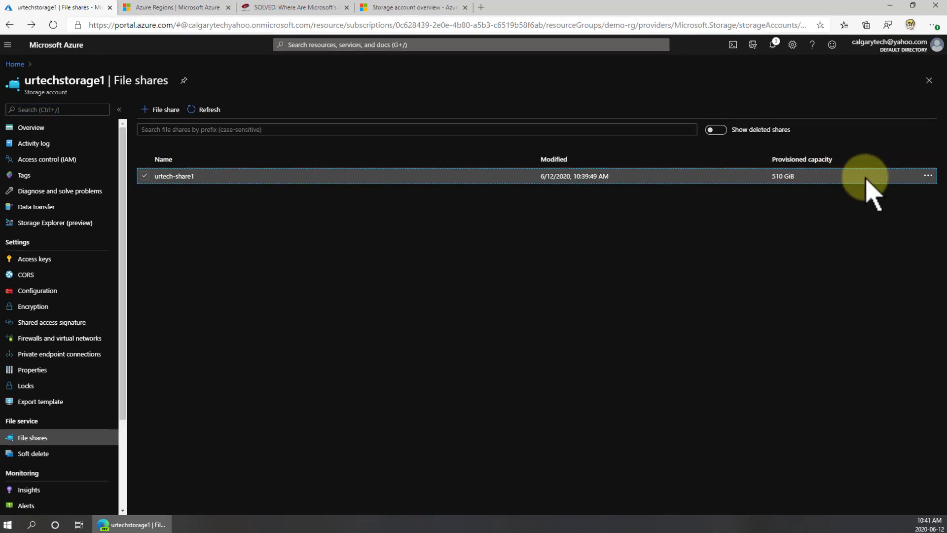
left_click(928, 175)
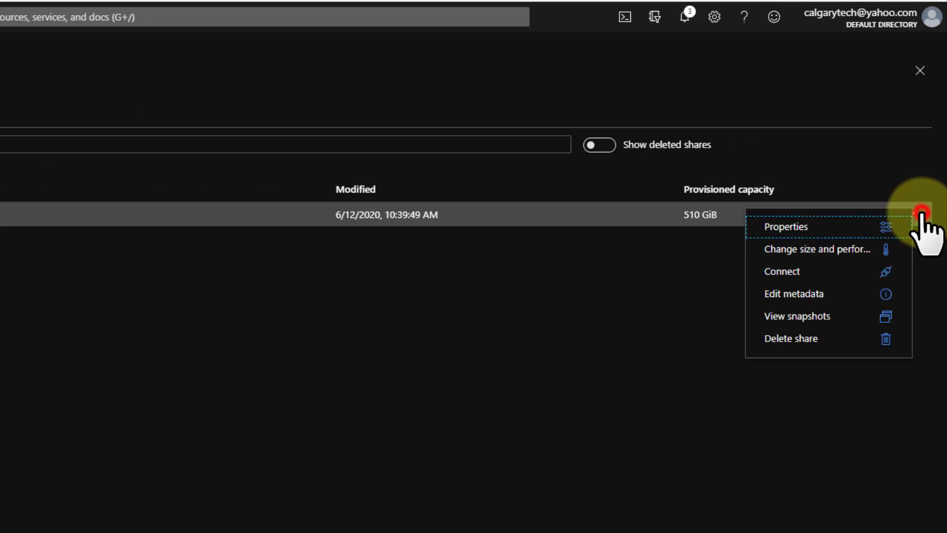
left_click(847, 271)
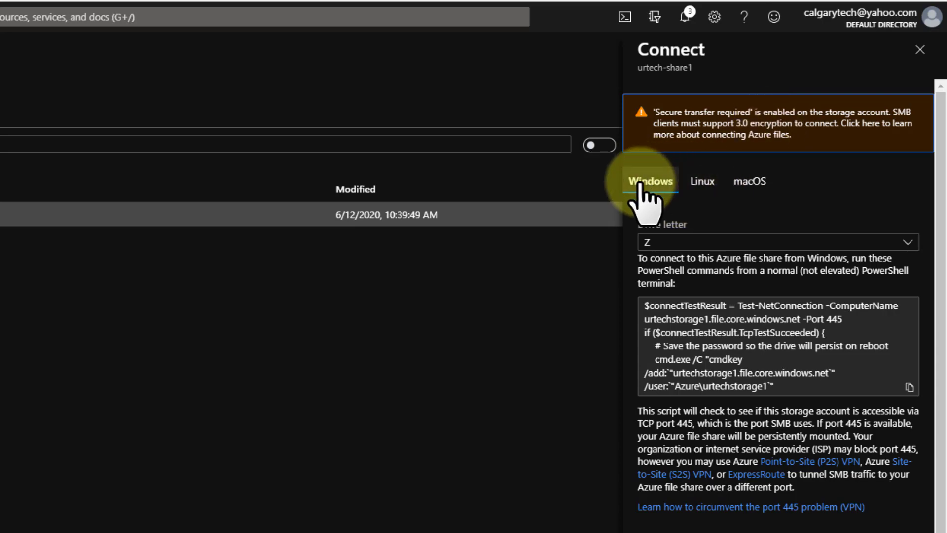
left_click(702, 185)
left_click(742, 182)
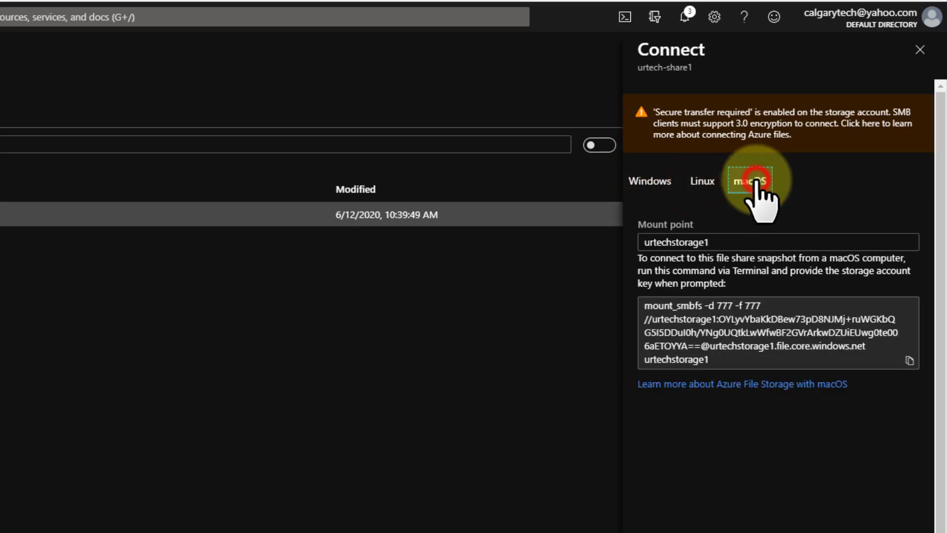
left_click(650, 183)
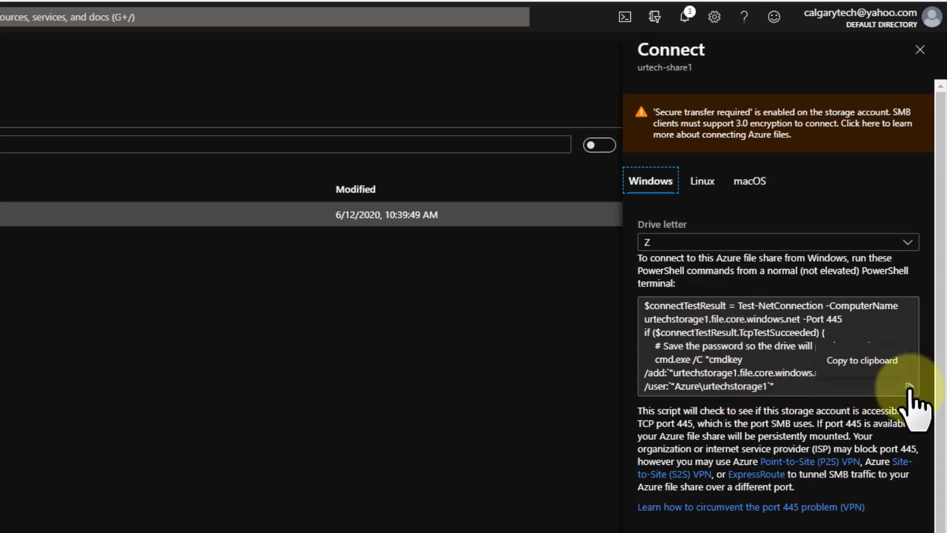
Choose drive letter O for Windows and copy the generated PowerShell connection script
left_click(908, 243)
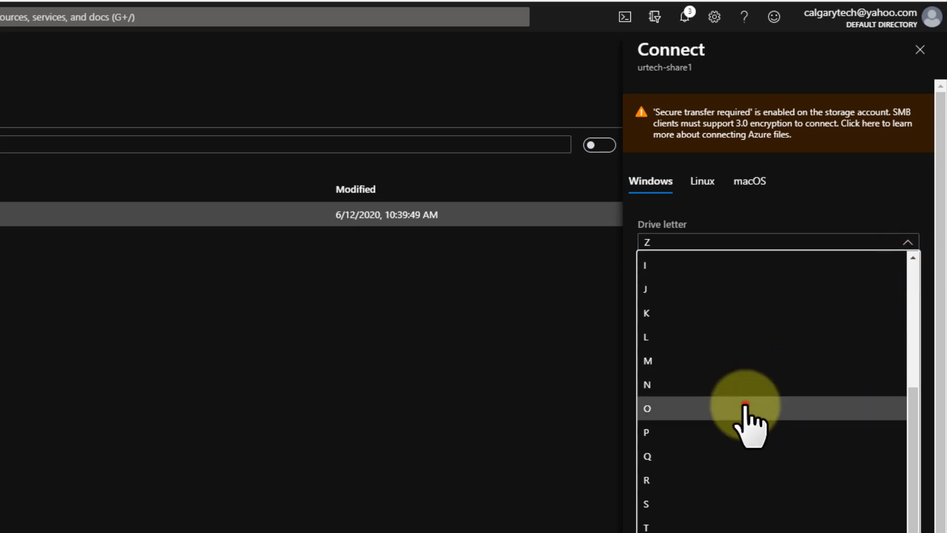
left_click(748, 409)
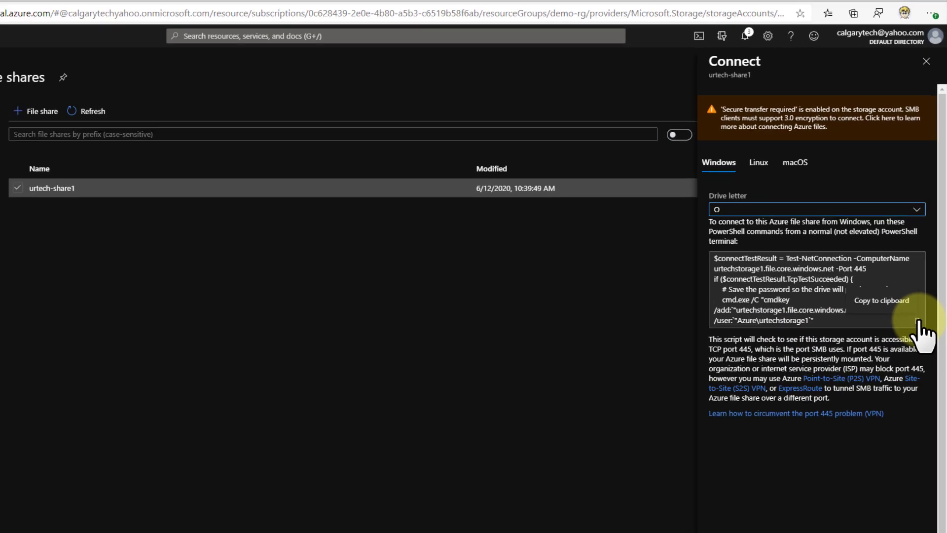
left_click(918, 321)
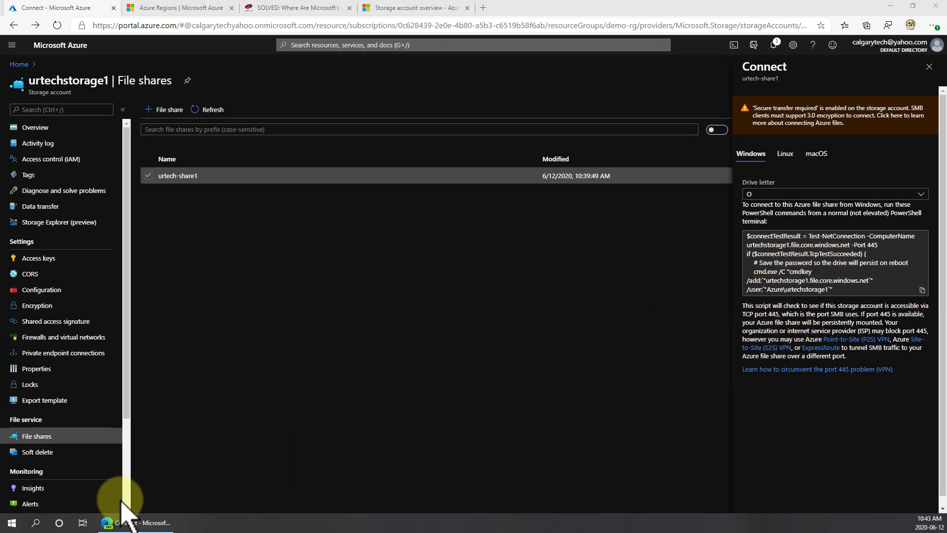
Open Windows PowerShell and run the copied script containing the storage account key to map the share as drive O
right_click(12, 525)
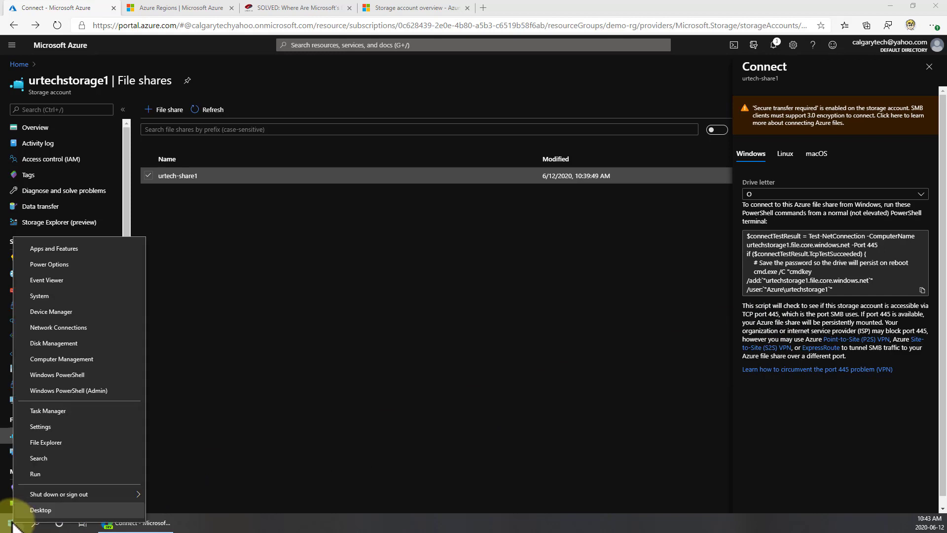
left_click(98, 376)
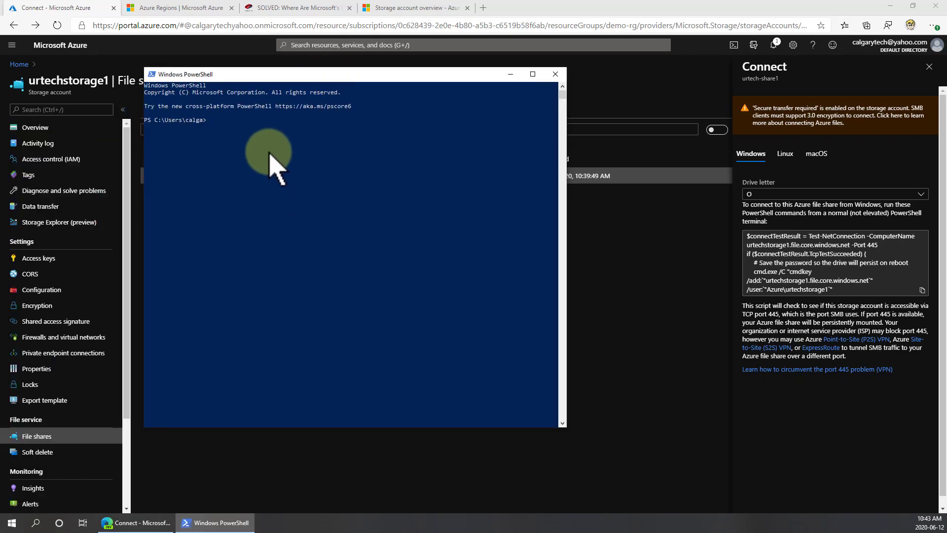
right_click(269, 153)
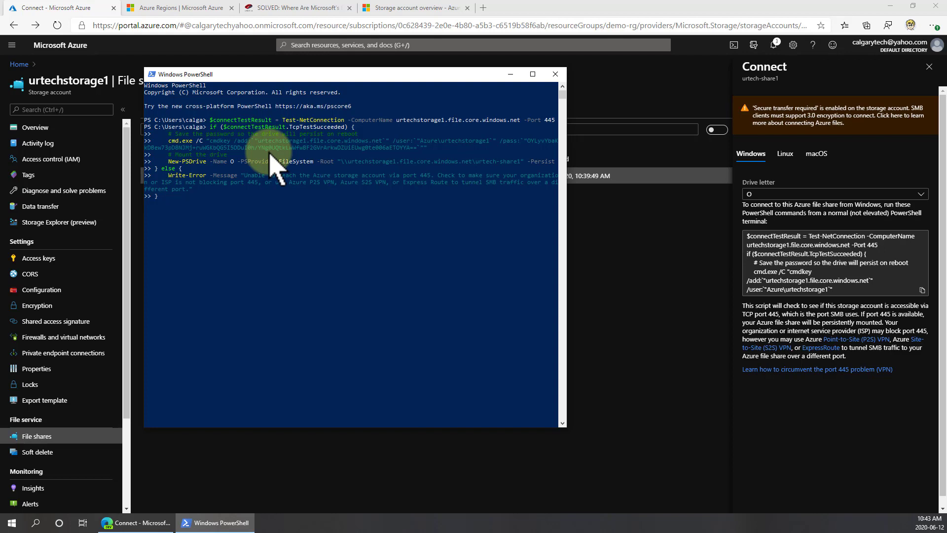
key("Return")
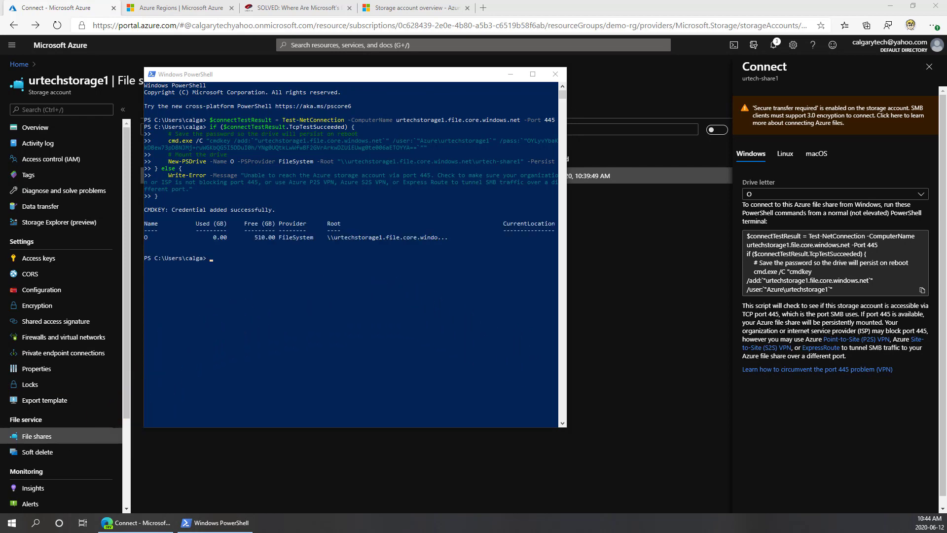
Open File Explorer and browse to the mapped urtech-share1 O: drive
key("super+e")
left_click(542, 64)
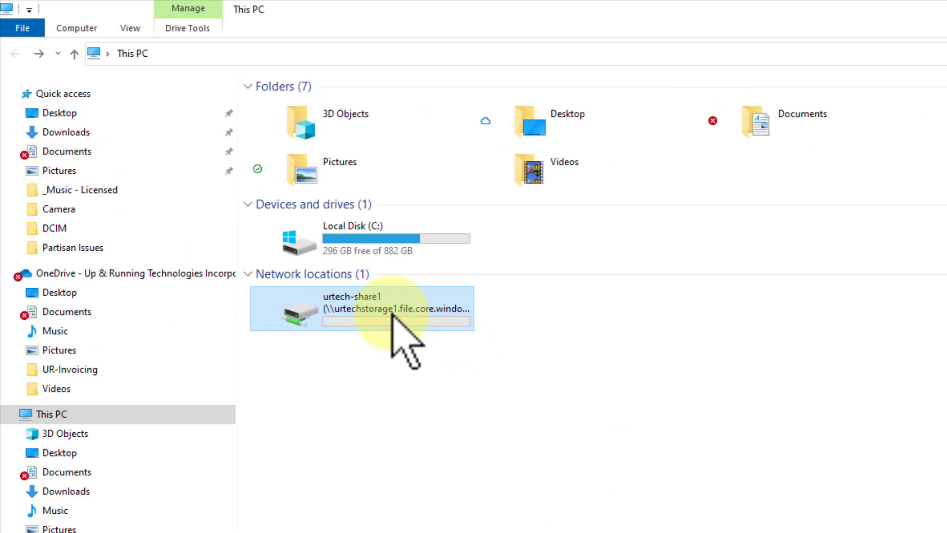
double_click(393, 314)
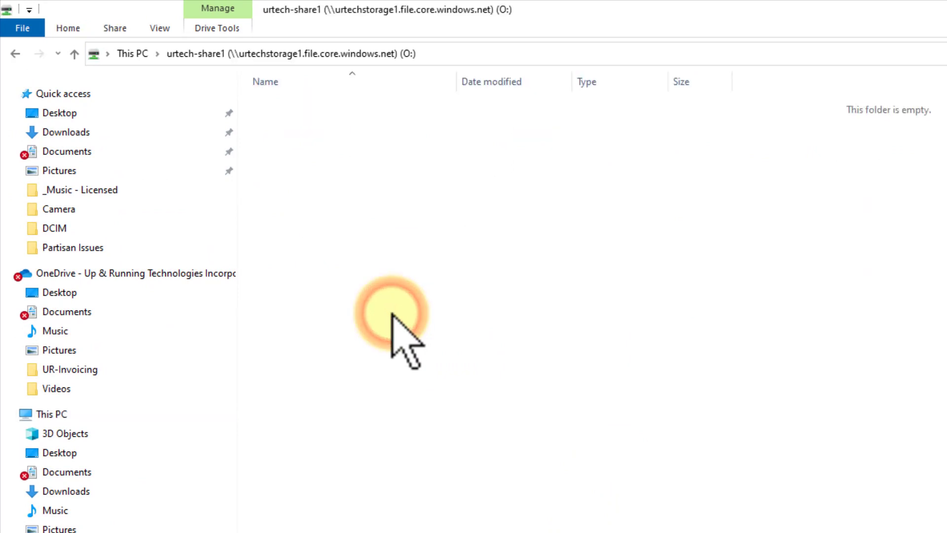
left_click(16, 53)
left_click(240, 52)
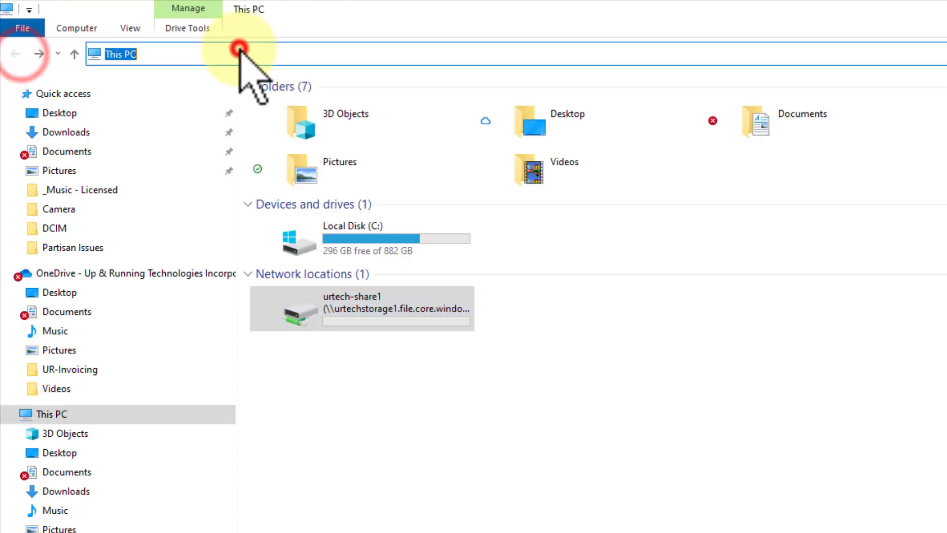
type("o:\\")
key("Return")
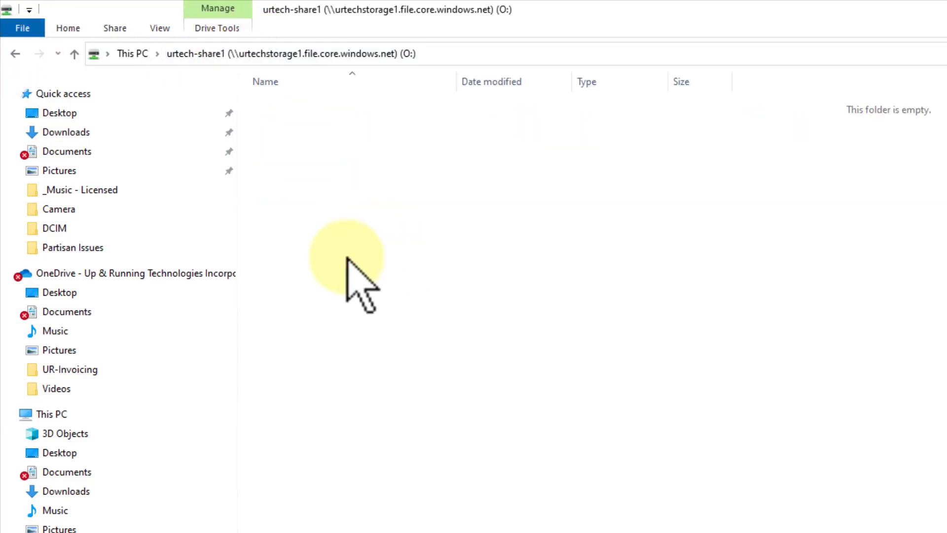
Minimize PowerShell and create a new folder in the mapped O: drive
key("alt+Tab")
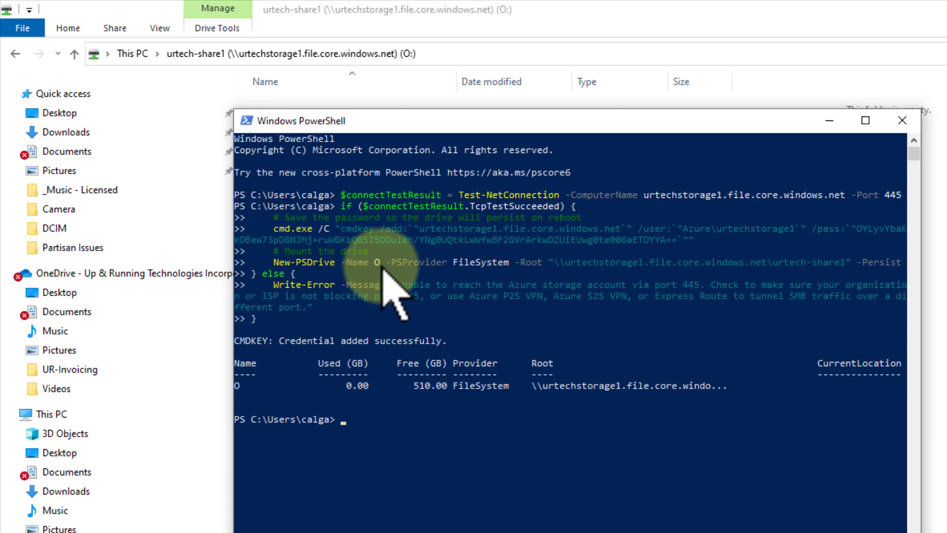
left_click(829, 121)
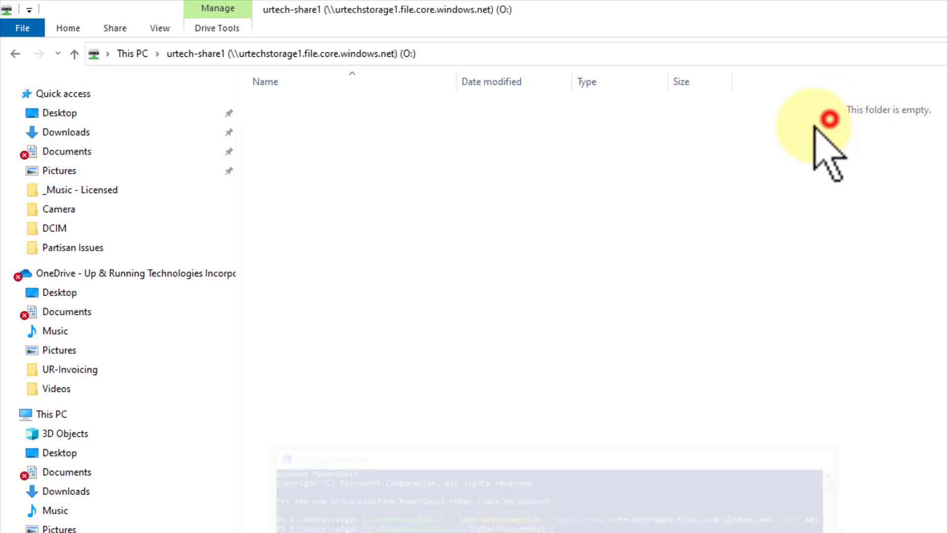
right_click(334, 163)
left_click(252, 326)
left_click(374, 333)
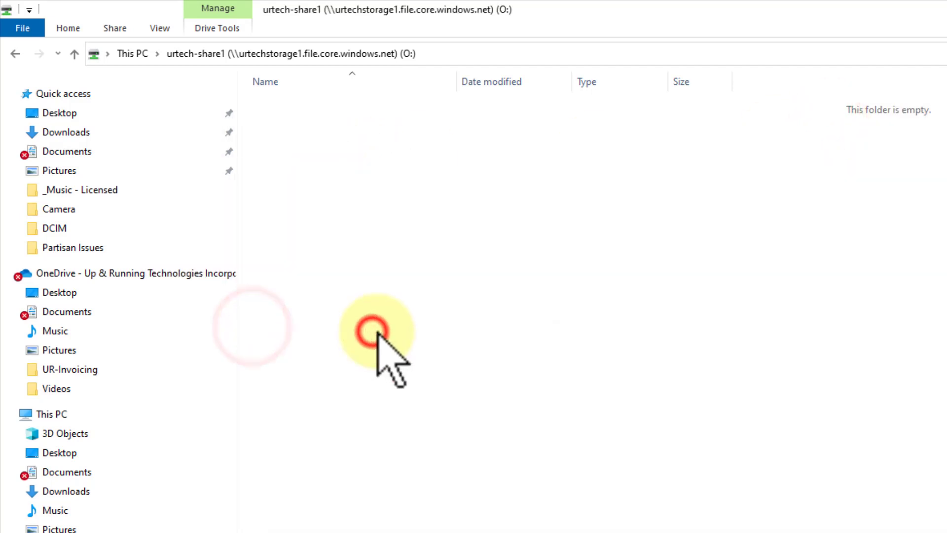
left_click(385, 329)
Create a new Word document named sdxvgzsdfg in the share
right_click(307, 113)
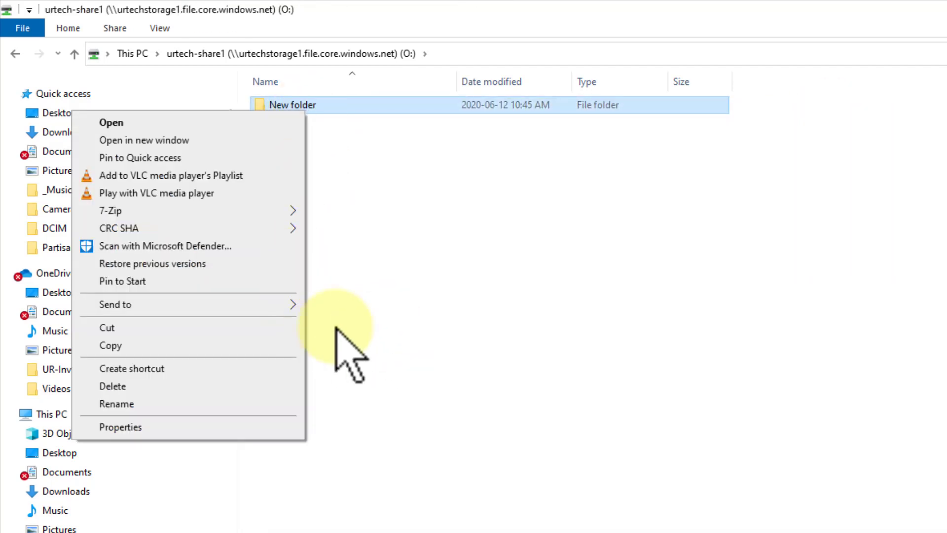
left_click(412, 256)
right_click(332, 200)
left_click(283, 363)
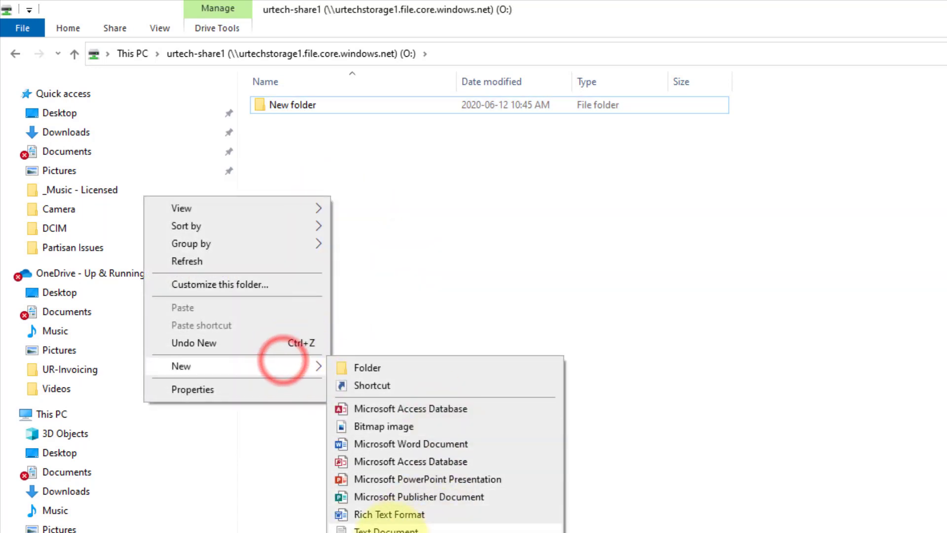
left_click(413, 444)
type("sdxvgzsdfg.docx")
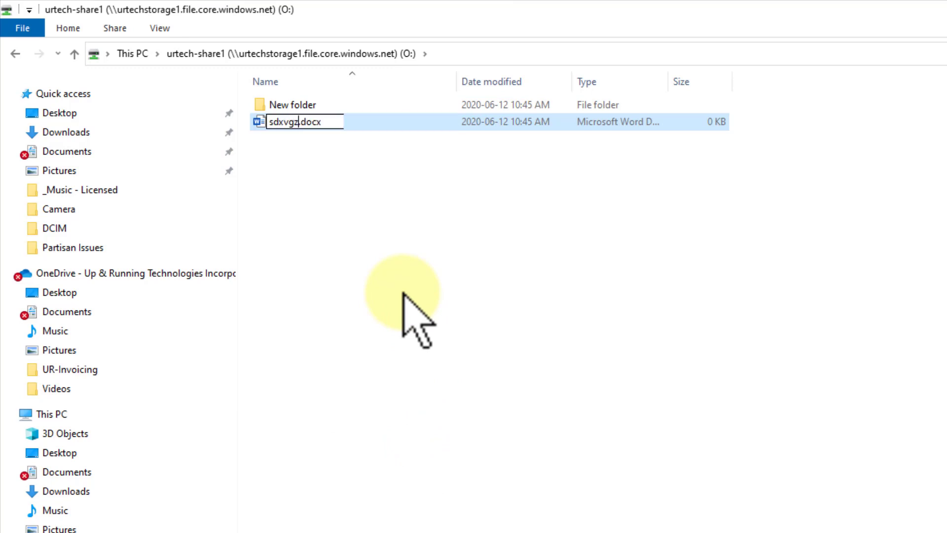
left_click(401, 290)
Open the new document, maximize its window and enable editing
double_click(335, 123)
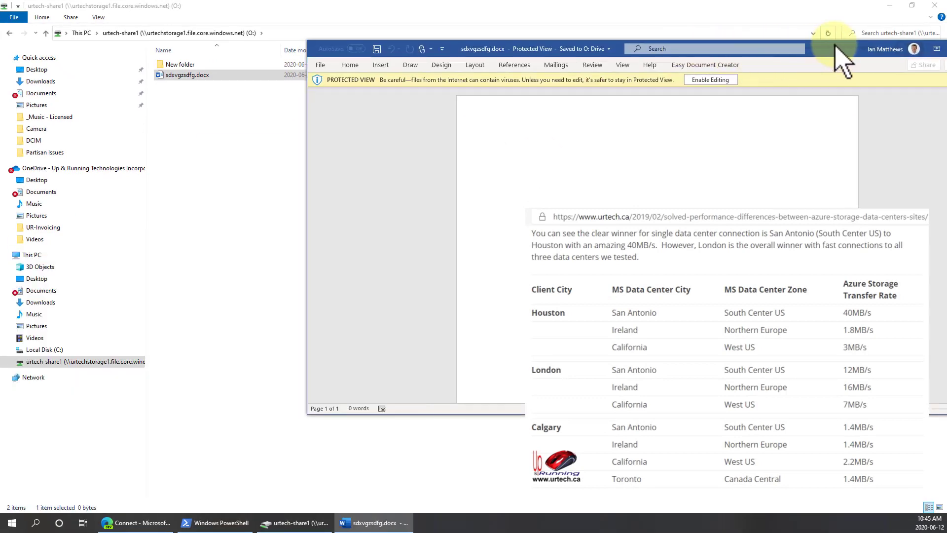
double_click(836, 47)
left_click(411, 39)
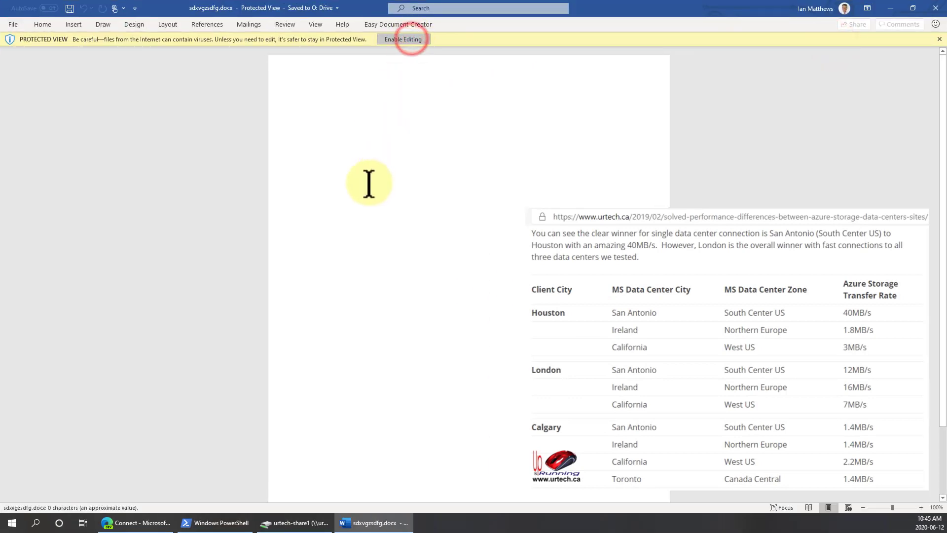
Type several lines of sample text into the document
type("Dfl/nh sdlfkgjsdlfkgjsdf")
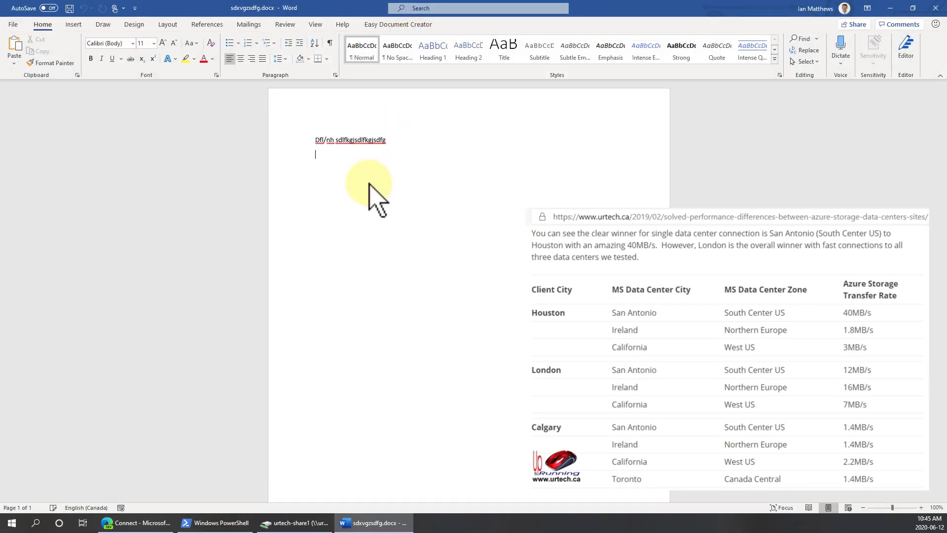
type("g")
key("Return")
type("sd")
key("Return")
type("fg")
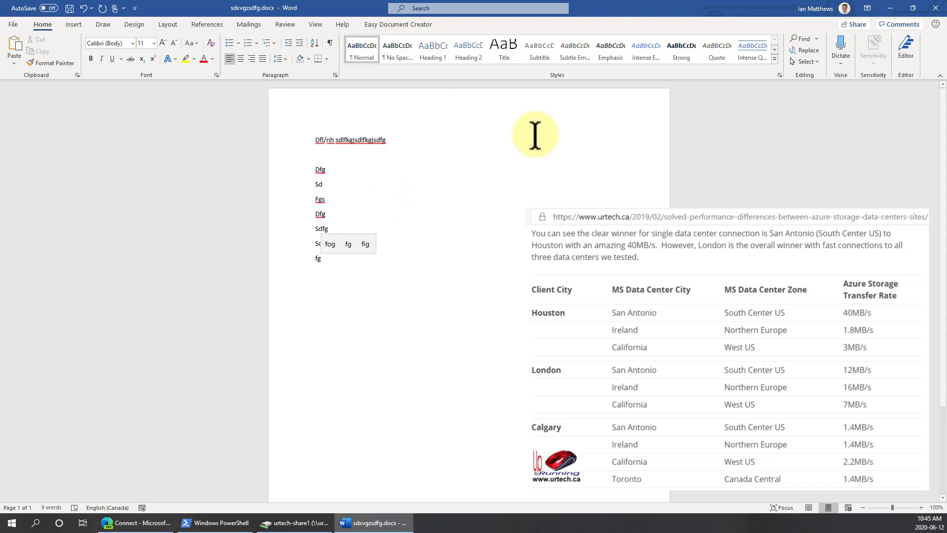
Close Word, reopen the document from the O: drive to check the saved text, and close it again
left_click(936, 9)
left_click(437, 271)
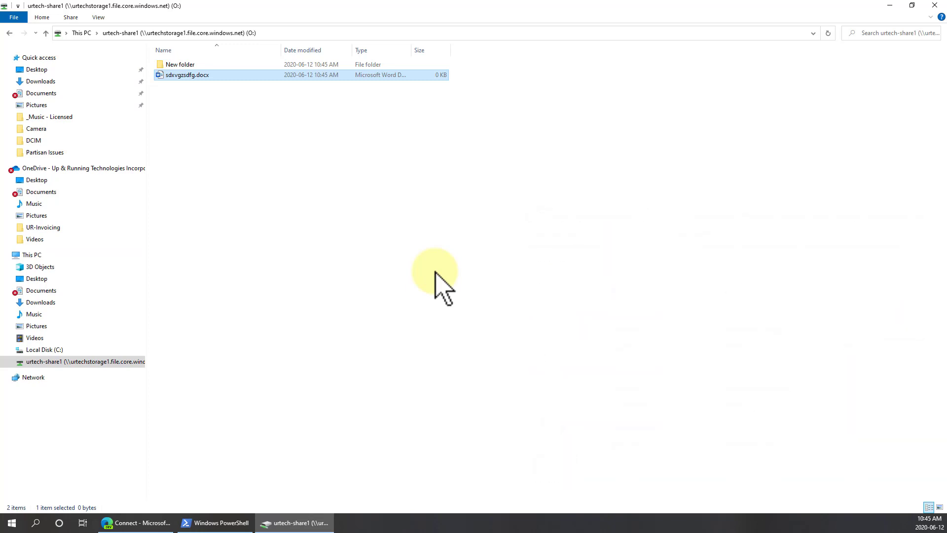
double_click(193, 74)
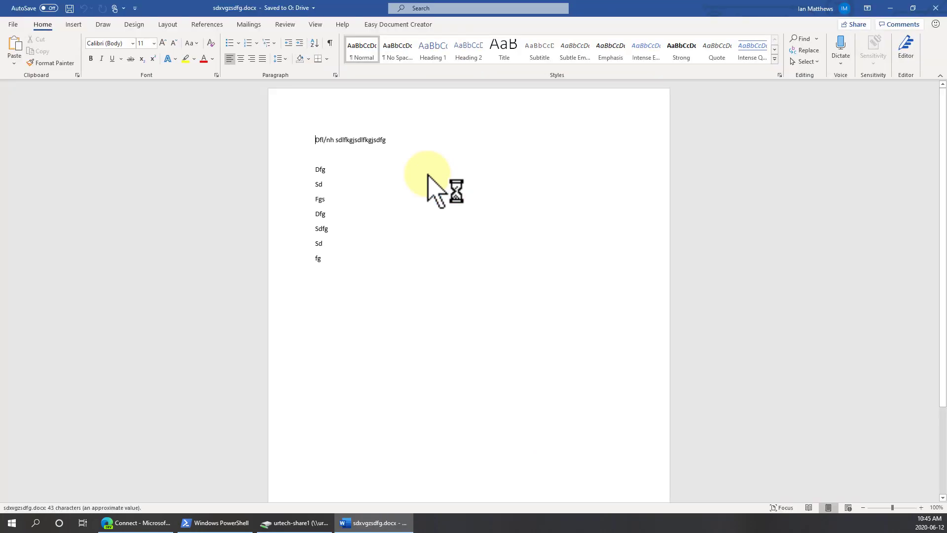
left_click(936, 8)
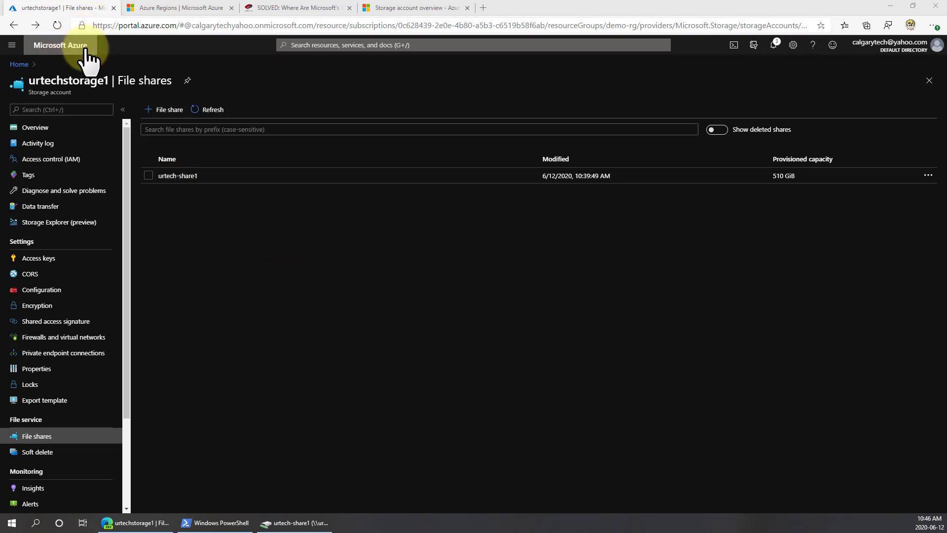
Open urtech-share1 in the portal and view the properties of sdxvgzsdfg.docx
left_click(183, 177)
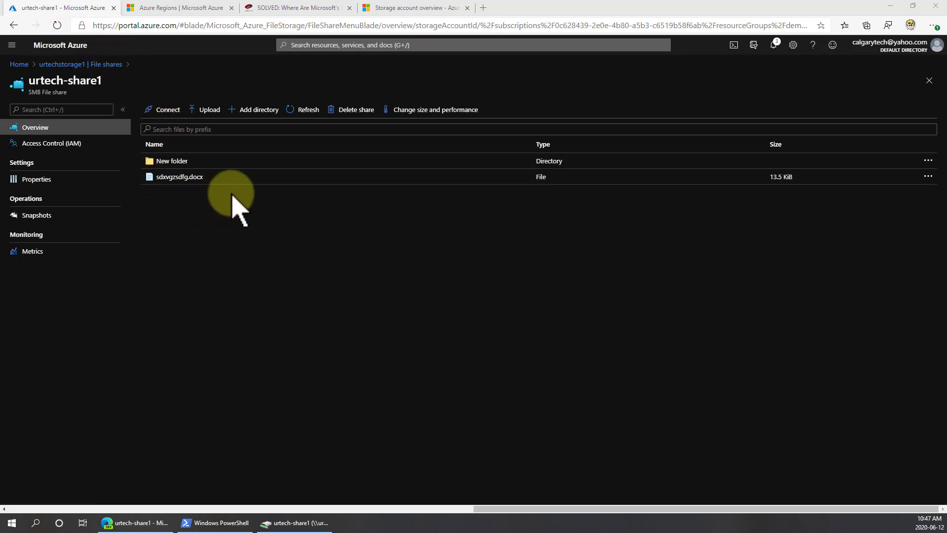
left_click(211, 177)
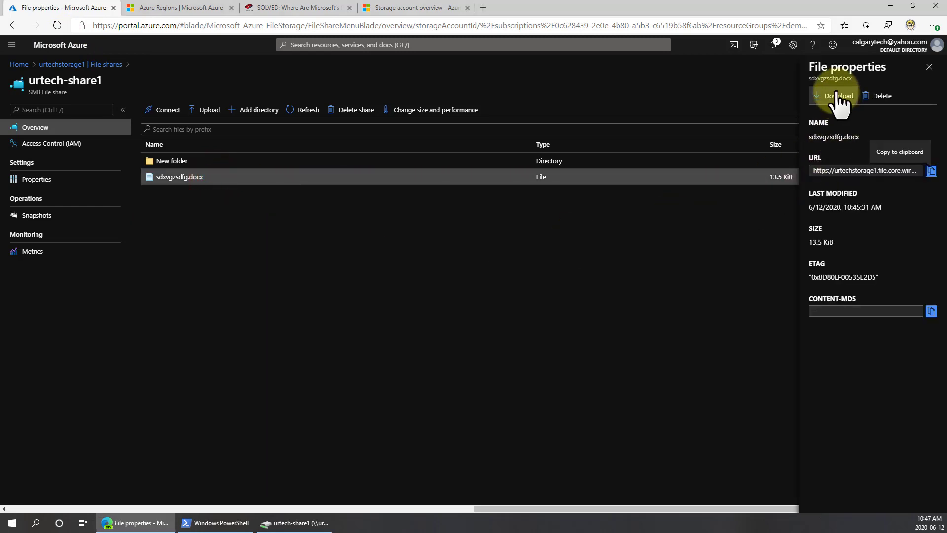
left_click(382, 259)
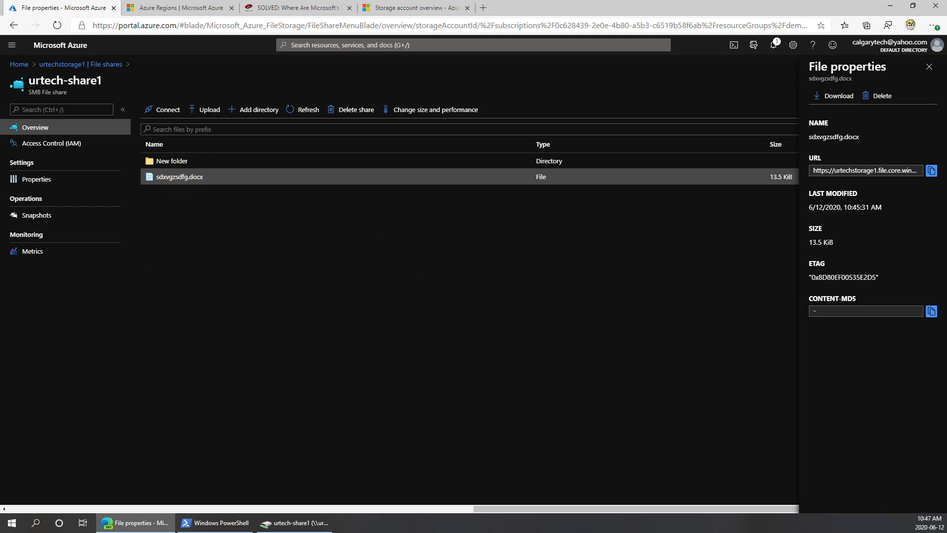
Download Azure Storage Explorer and install it, accepting the licence agreement and the default install folder
left_click(485, 8)
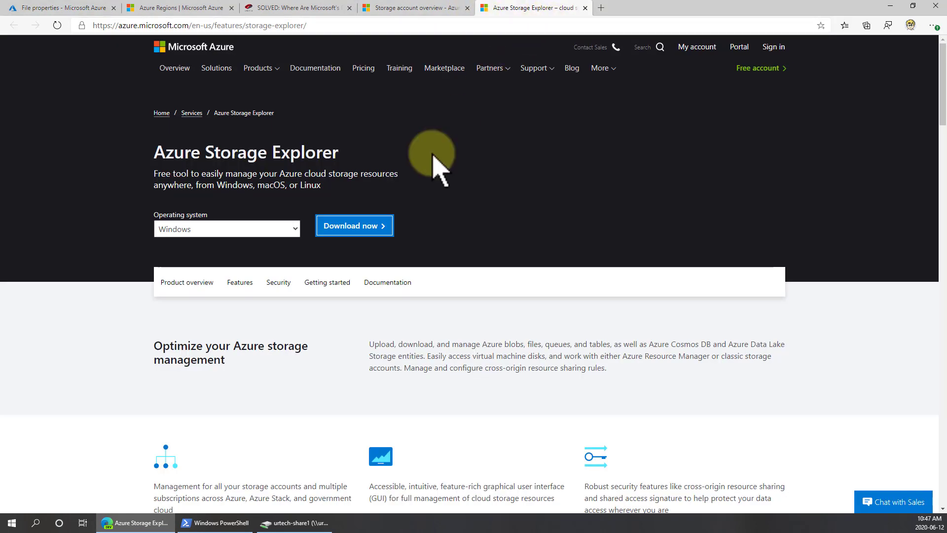
left_click(354, 227)
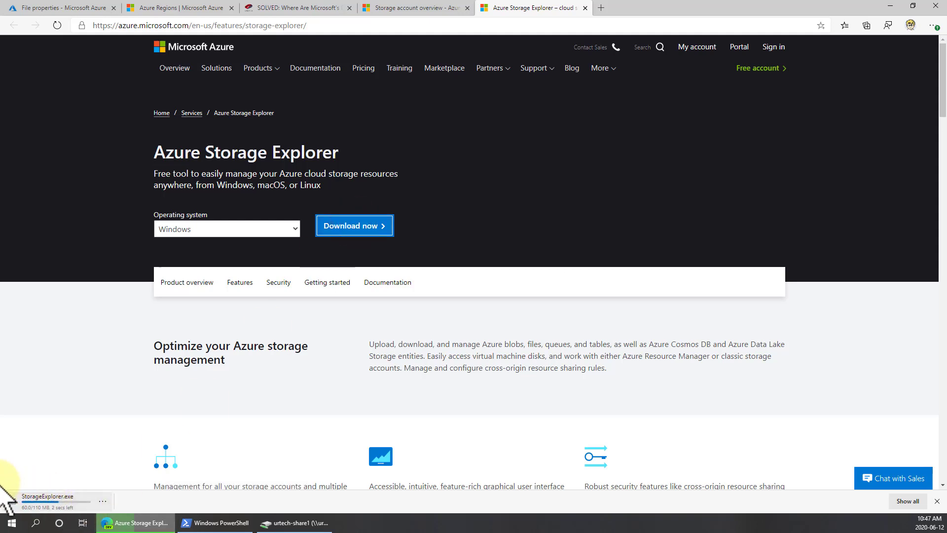
left_click(36, 508)
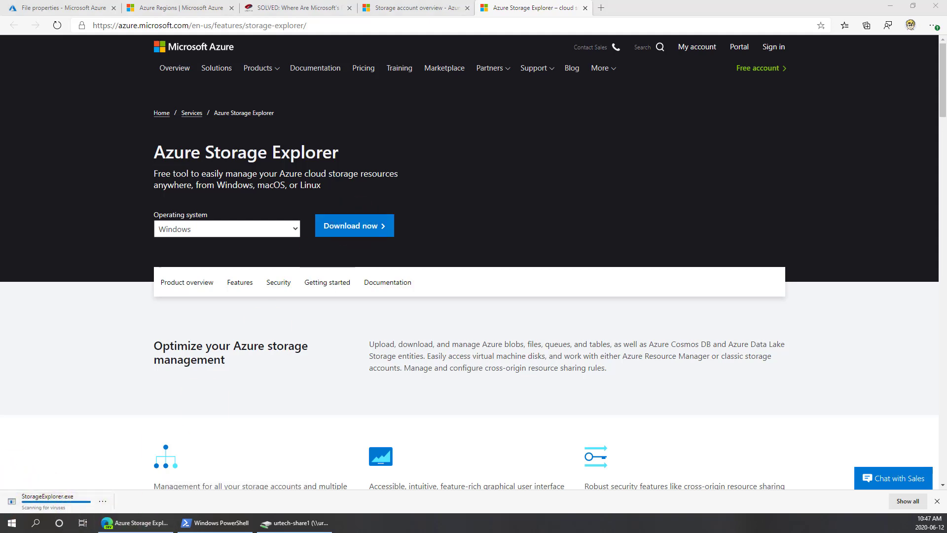
left_click(430, 226)
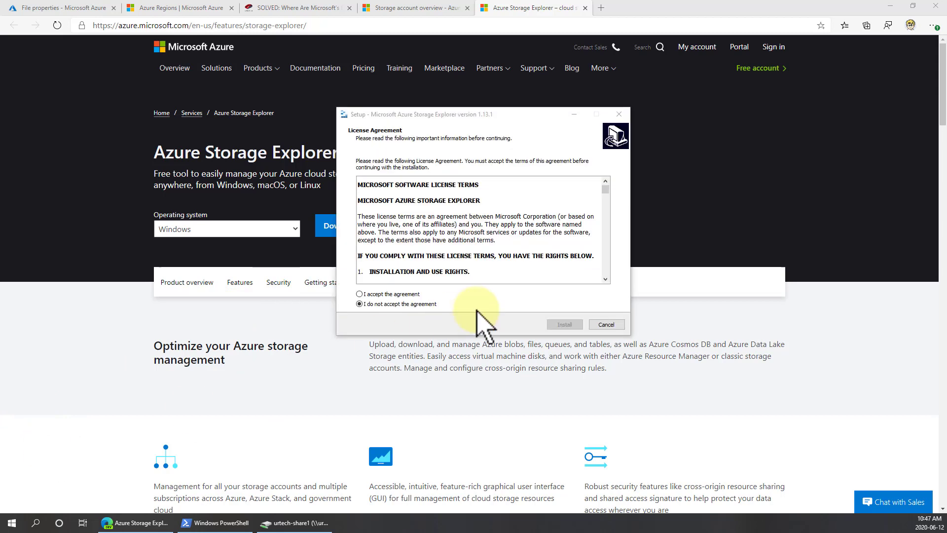
left_click(405, 295)
left_click(562, 324)
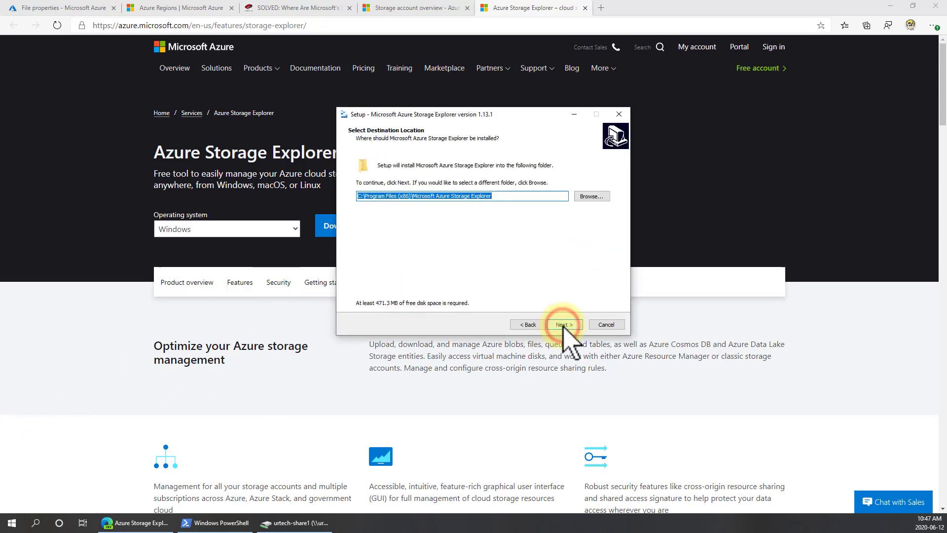
left_click(563, 324)
left_click(564, 325)
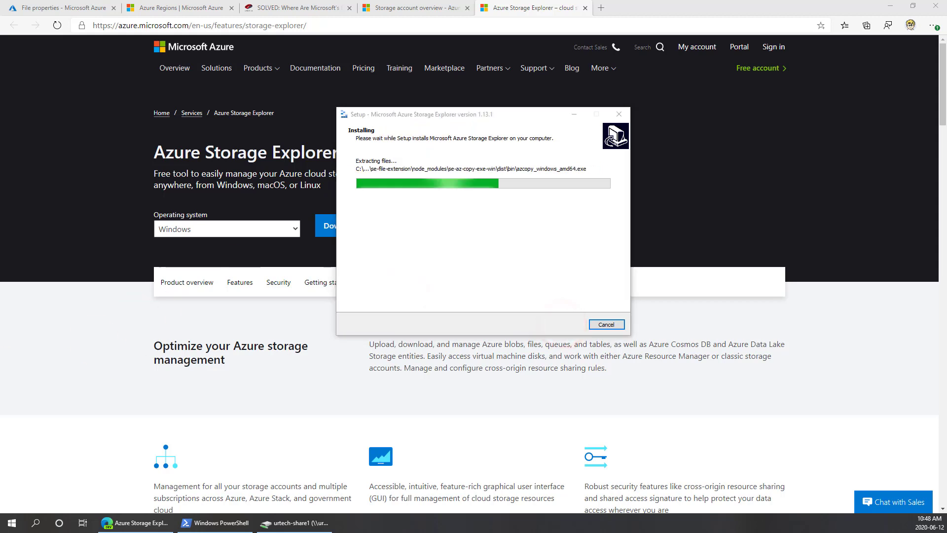
left_click(561, 323)
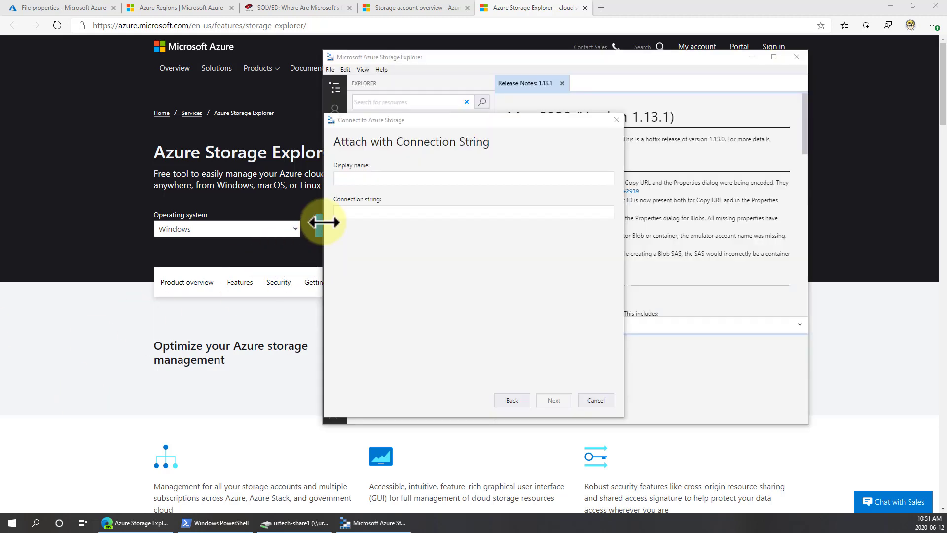
Set the connection display name to URTech-Demo1 when attaching with a connection string
left_click(353, 182)
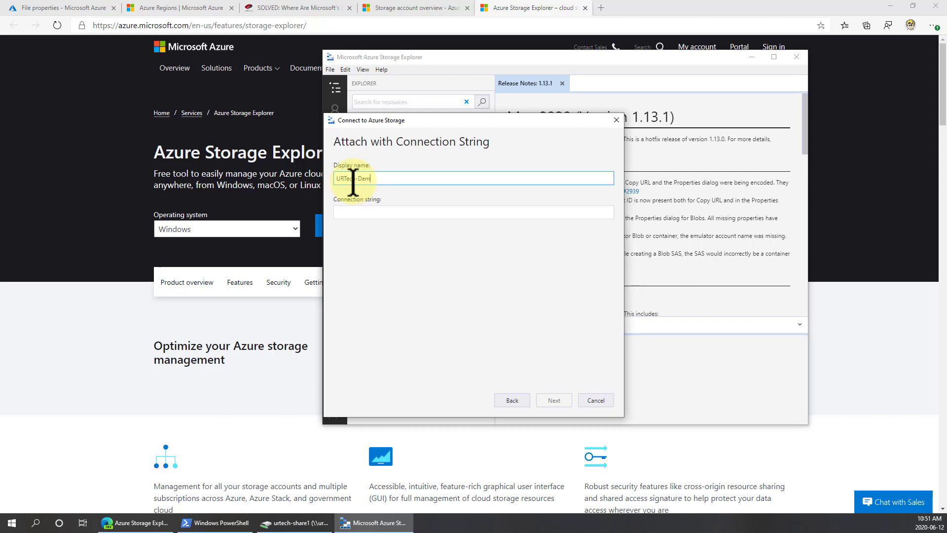
left_click(381, 217)
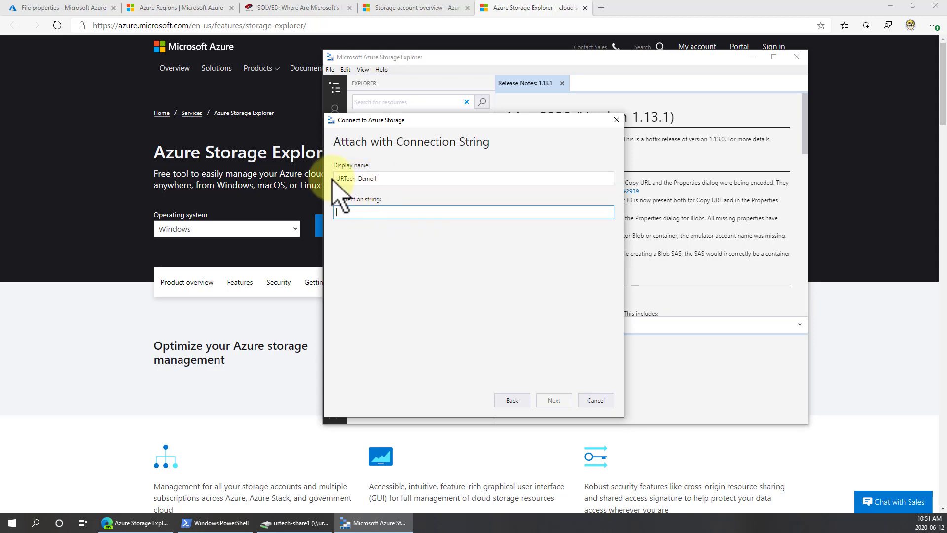
Copy the key1 connection string from the urtechstorage1 Access keys page in the portal
left_click(67, 6)
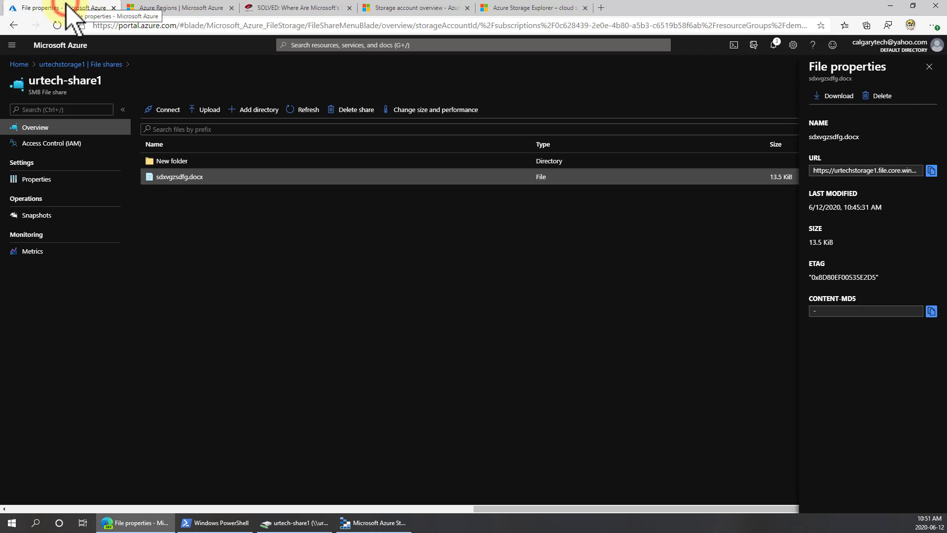
left_click(58, 65)
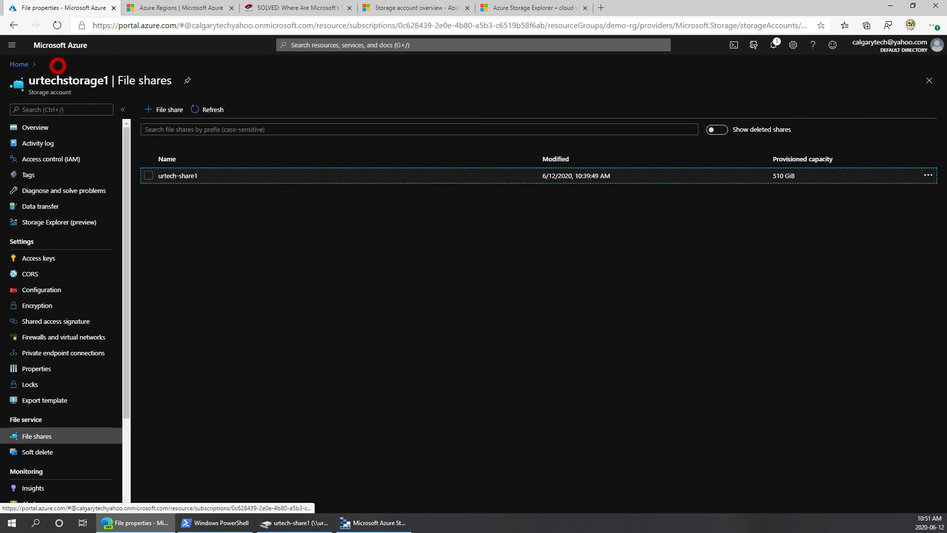
left_click(50, 259)
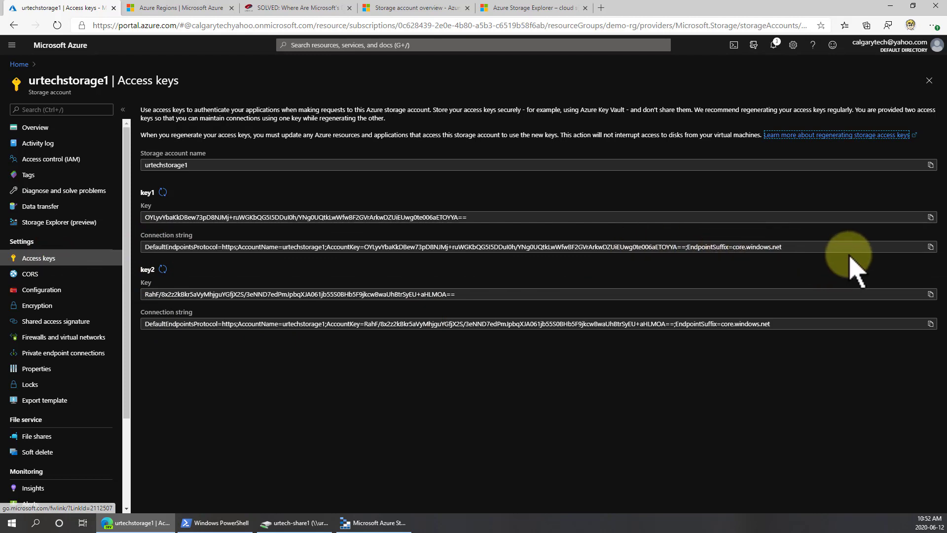
left_click(829, 246)
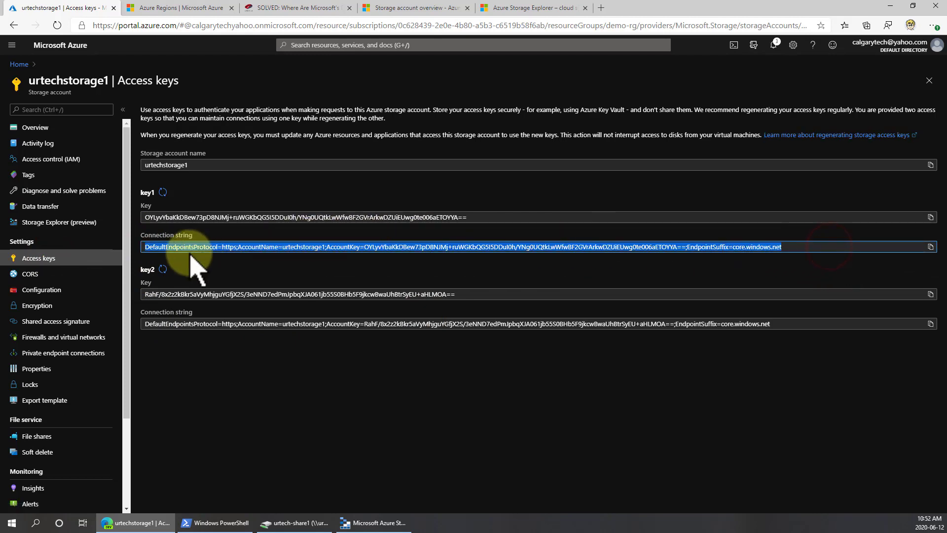
right_click(161, 246)
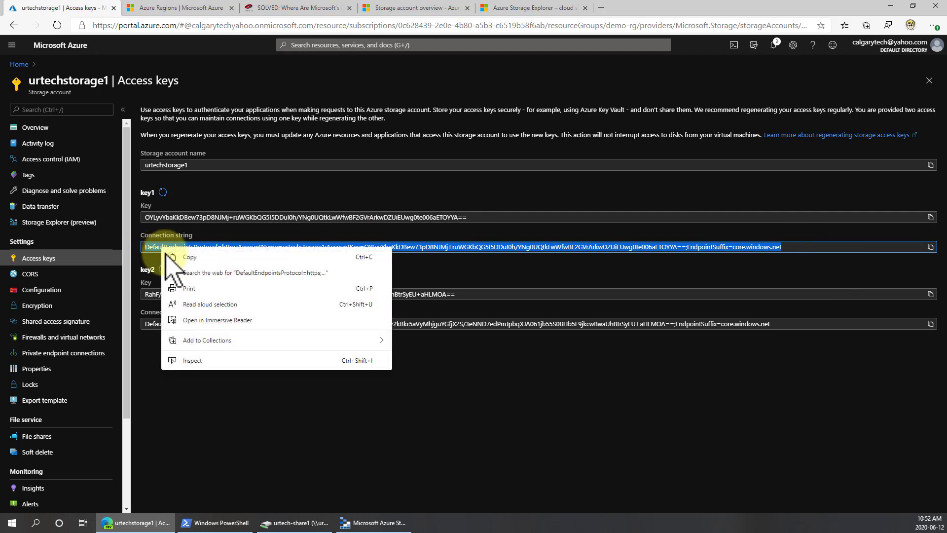
left_click(195, 256)
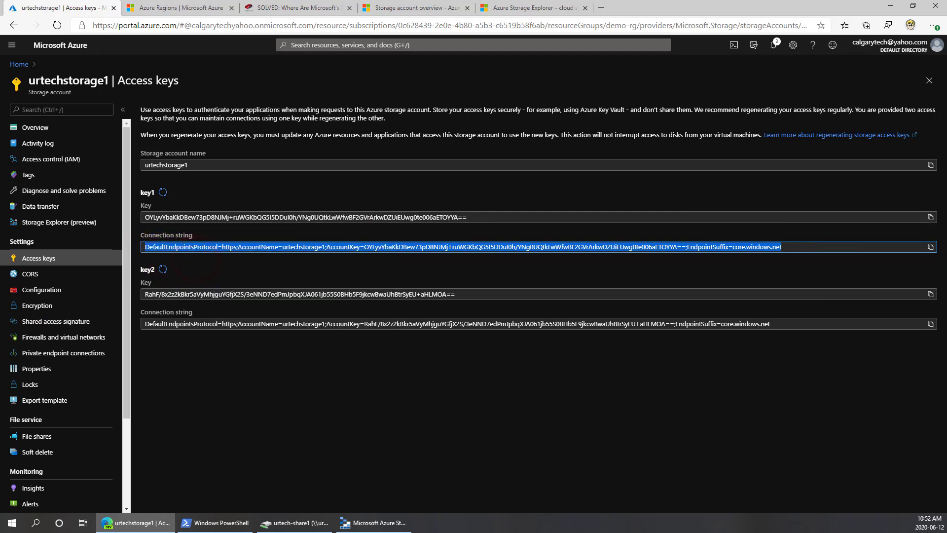
Paste the connection string containing the account key into Storage Explorer and connect
left_click(374, 522)
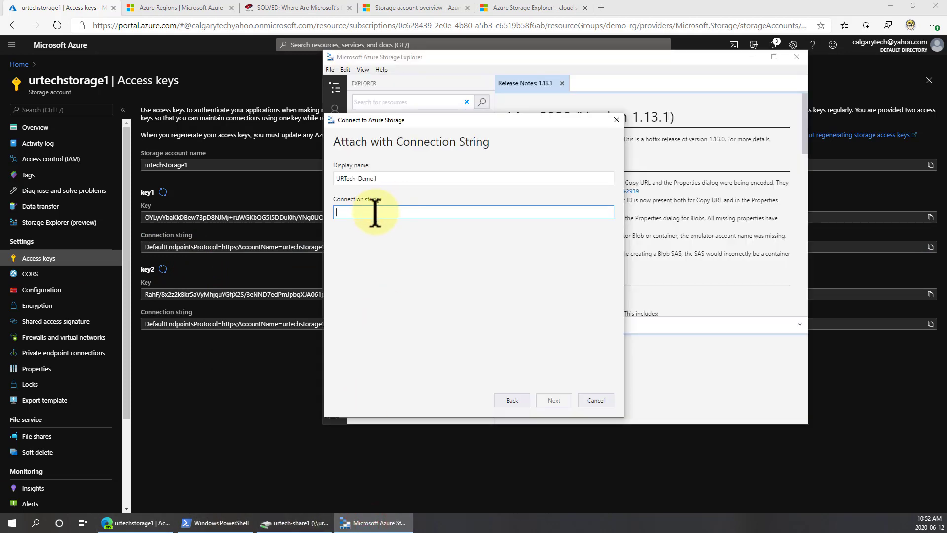
key("ctrl+v")
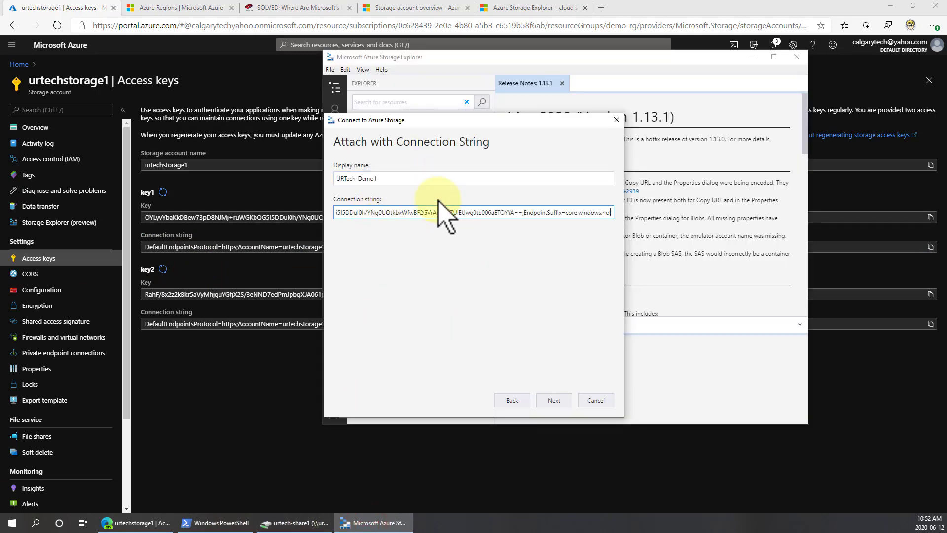
left_click(553, 400)
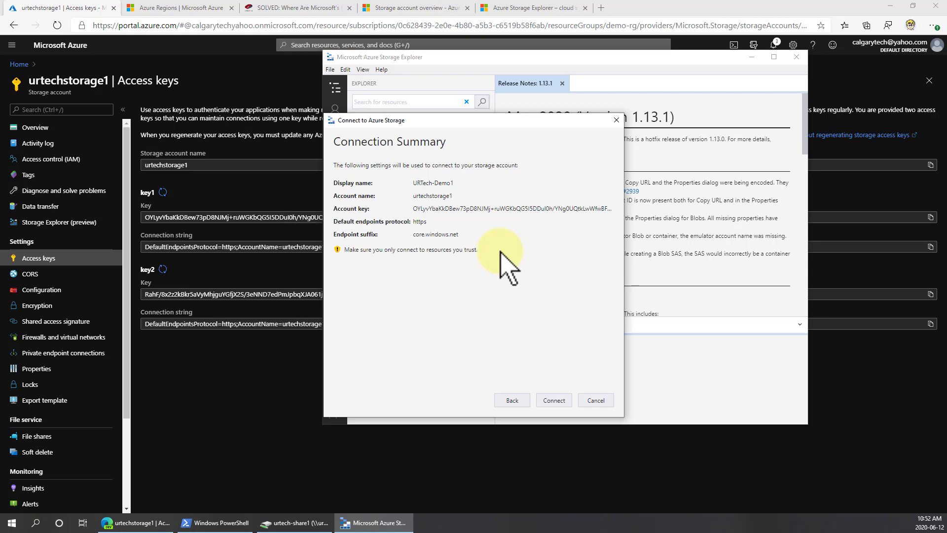
left_click(556, 398)
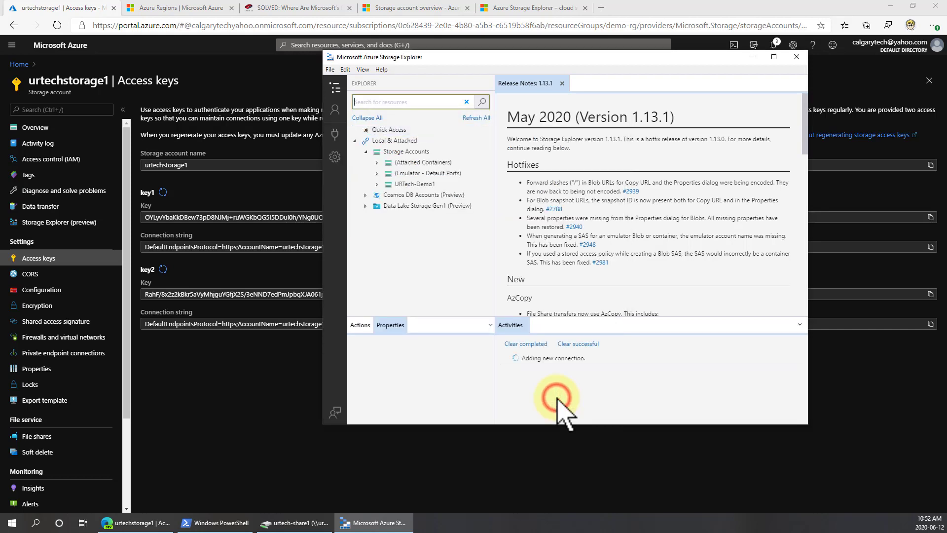
Expand URTech-Demo1 and open its File Shares
left_click(377, 184)
left_click(388, 205)
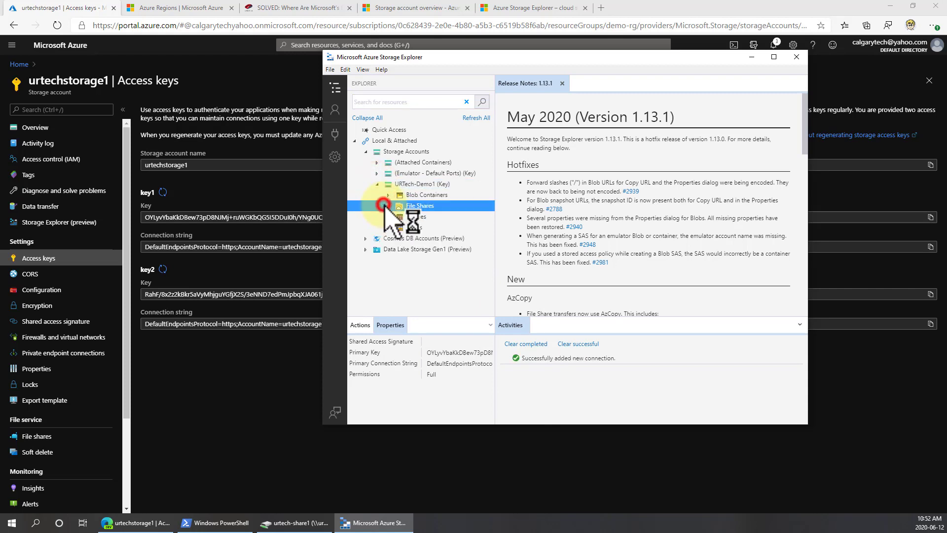
Open urtech-share1 in Storage Explorer and view its folder and file contents
left_click(432, 216)
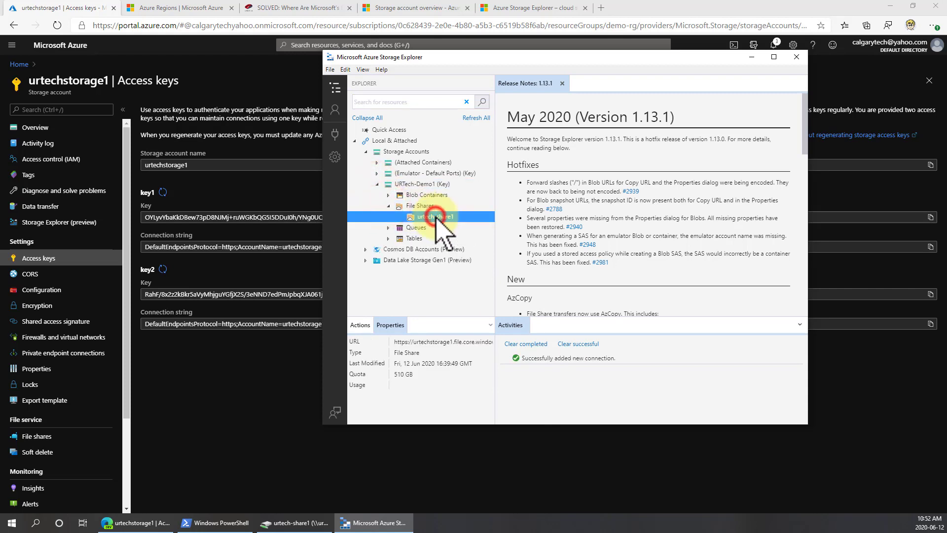
left_click(774, 56)
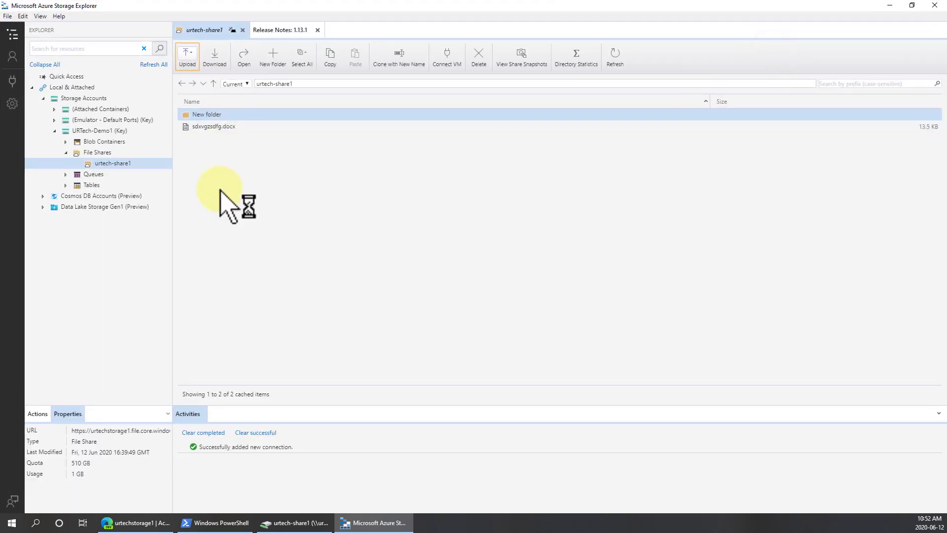
left_click_drag(423, 3, 695, 64)
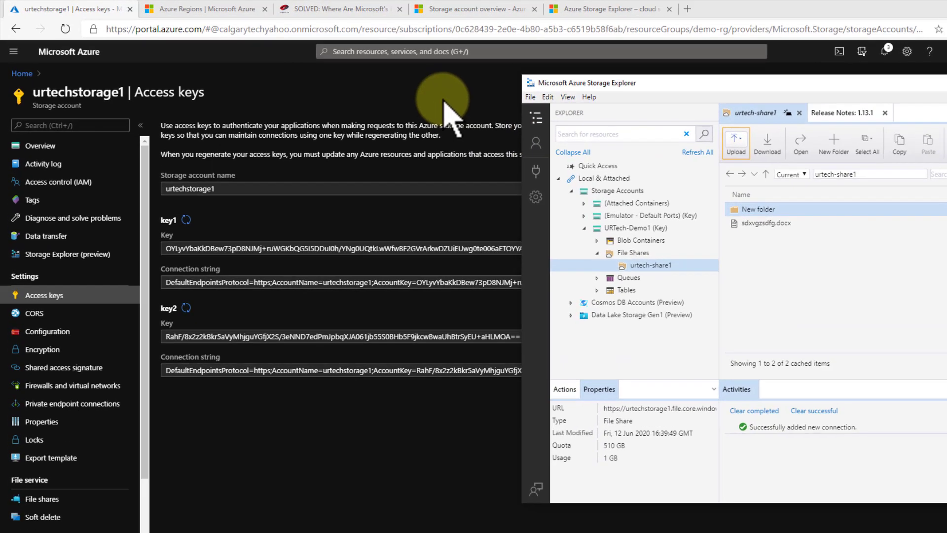
Open the storage account's Storage Explorer (preview) in the portal and browse the urtech-share1 file share
left_click(386, 86)
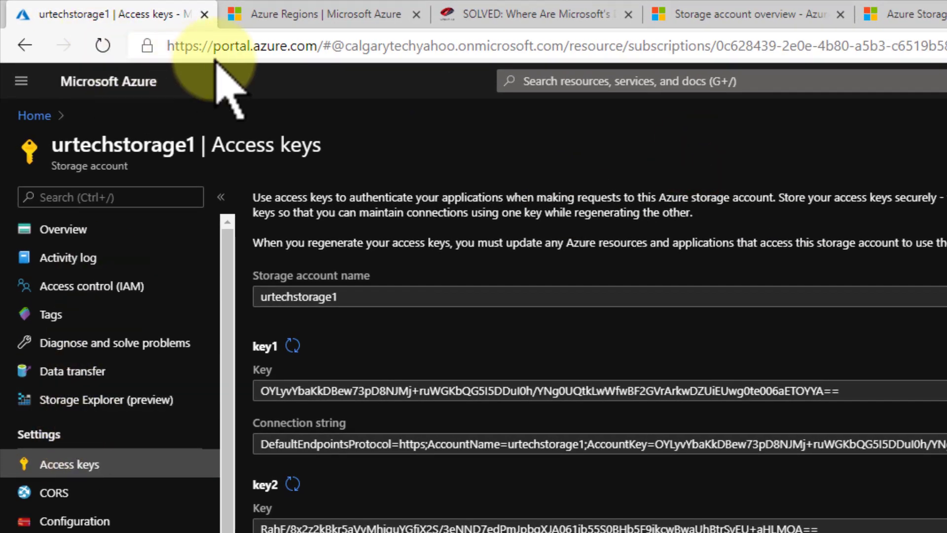
left_click(101, 402)
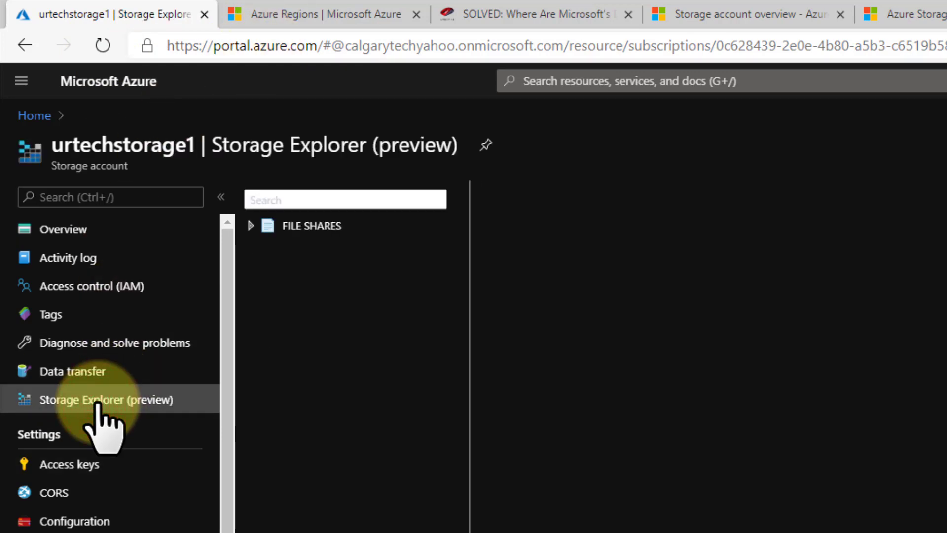
left_click(251, 226)
left_click(317, 249)
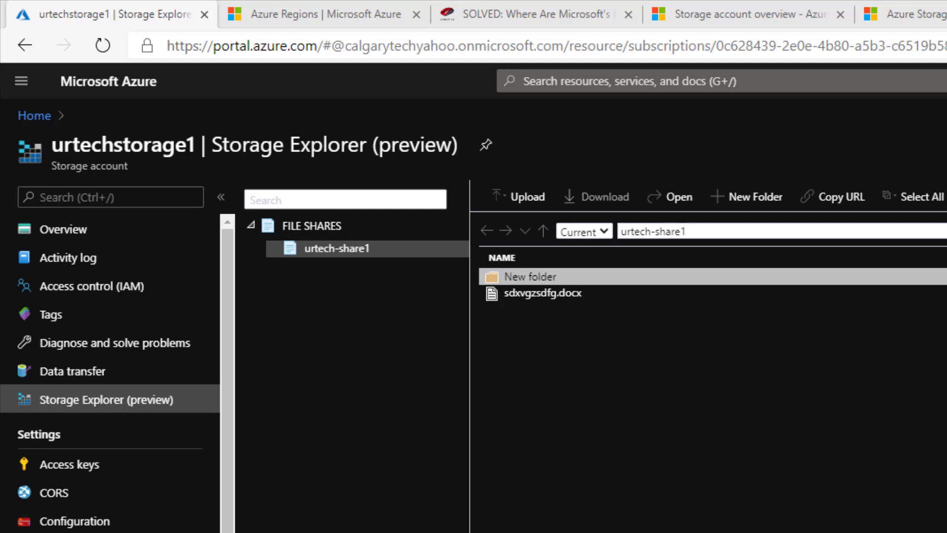
Switch to the Deploy Azure File Sync documentation tab and read through its prerequisites
left_click(942, 13)
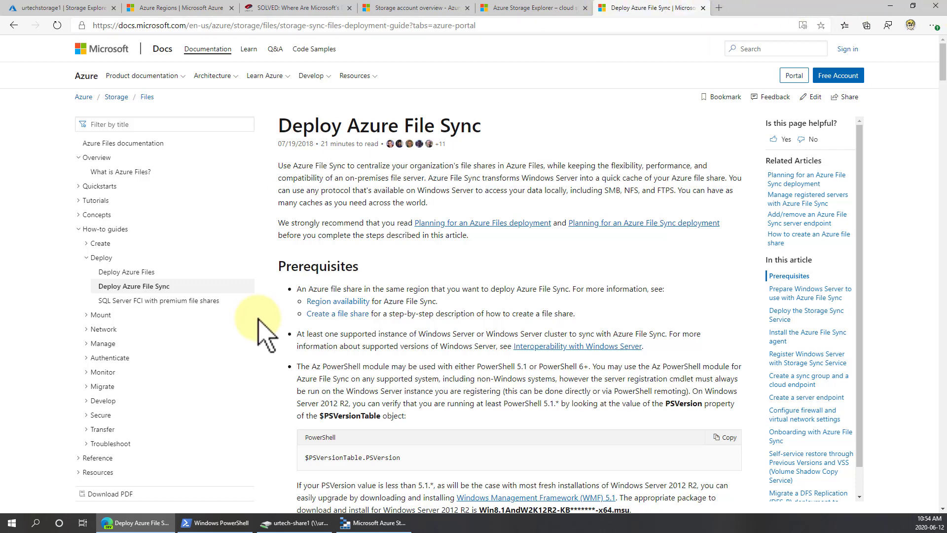
left_click_drag(383, 509, 470, 422)
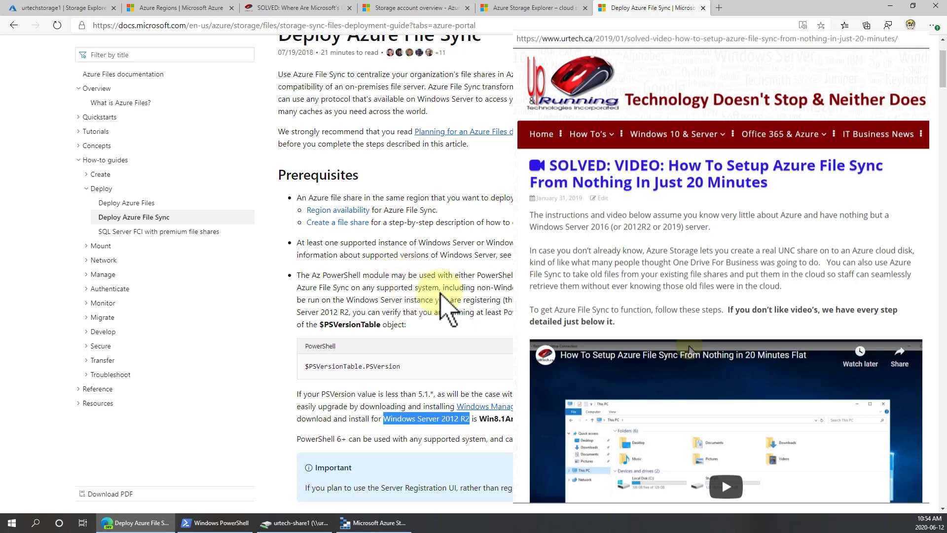
scroll(448, 308, "down", 10)
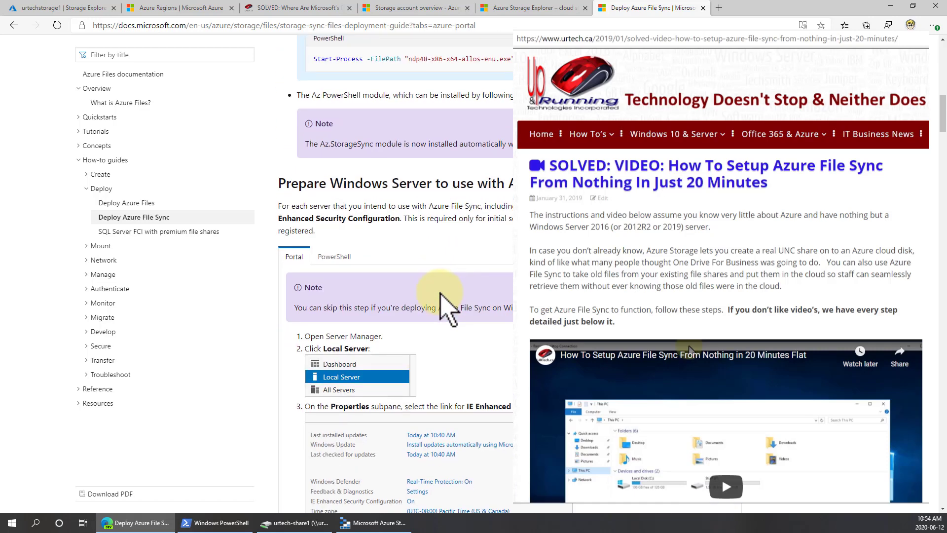